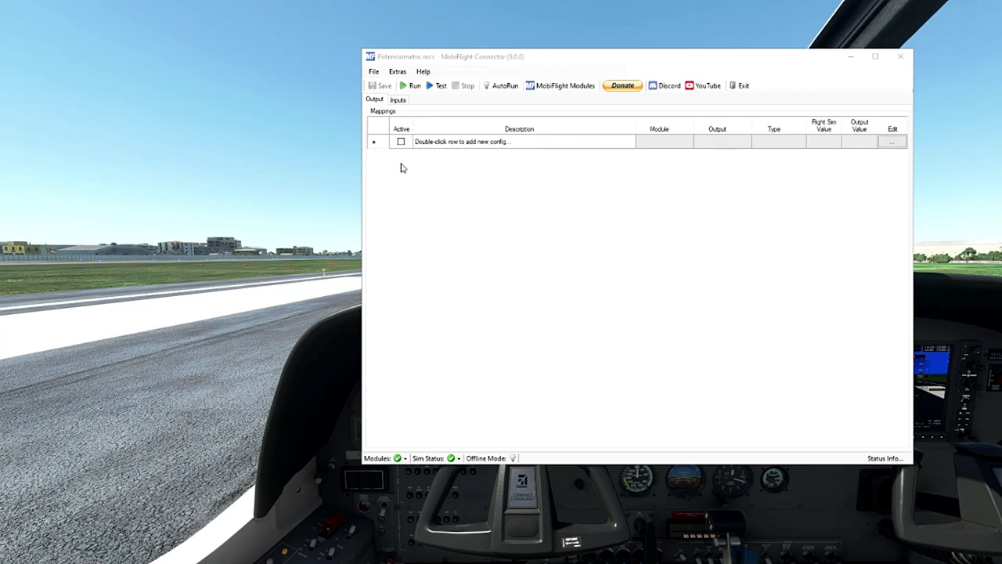
Add an Analog Input device to the Arduino module in the MobiFlight module settings.
click(572, 86)
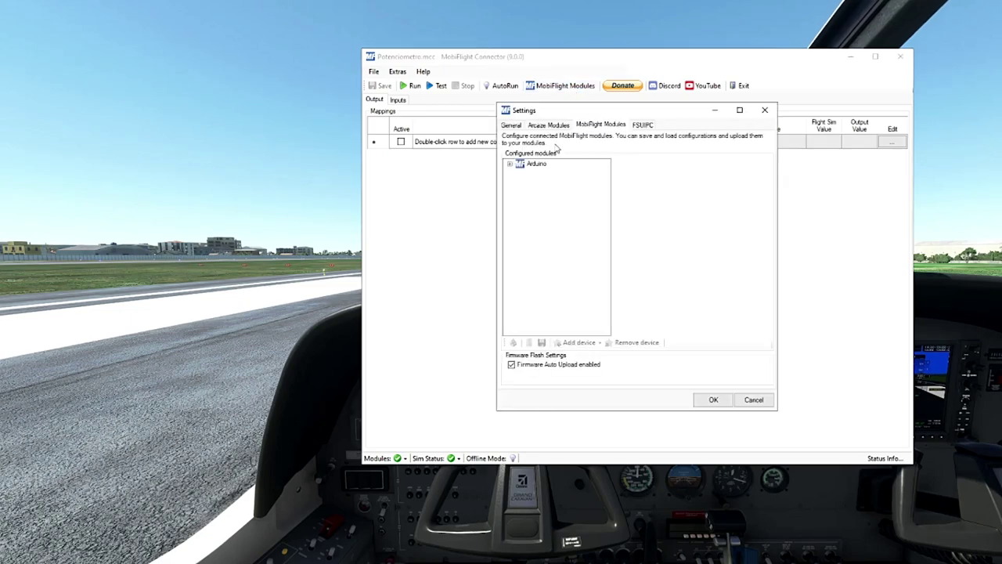
click(511, 165)
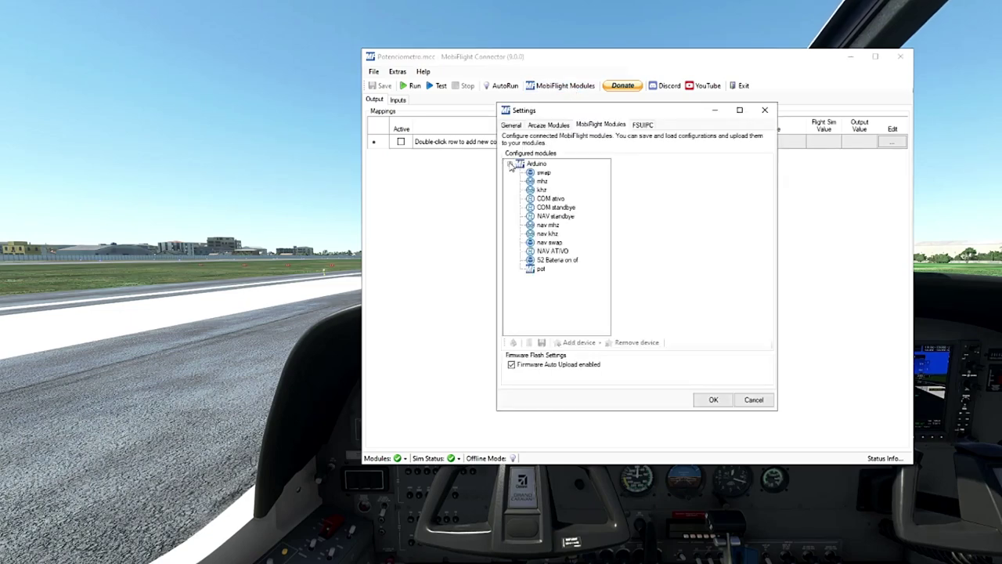
click(541, 166)
double_click(649, 174)
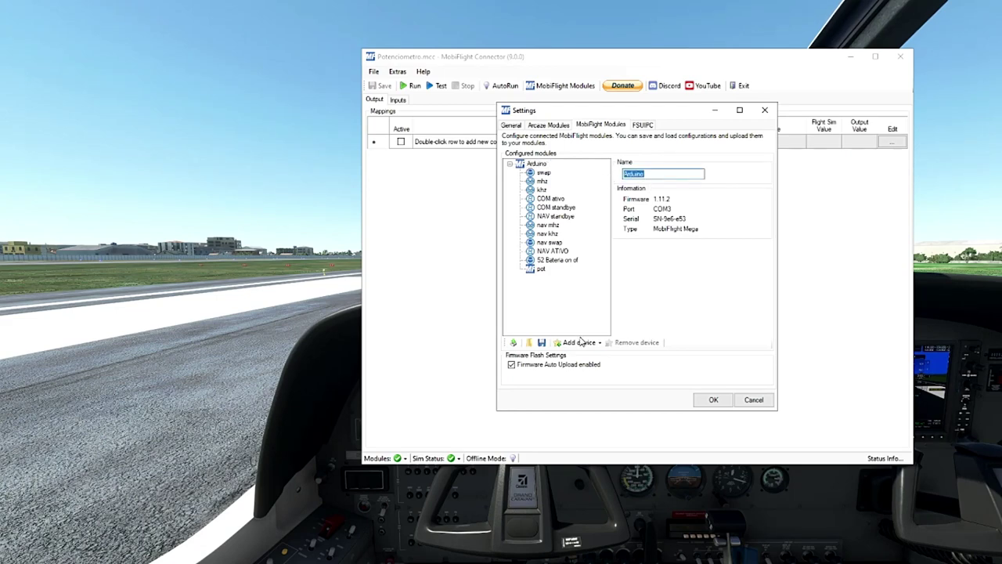
click(580, 344)
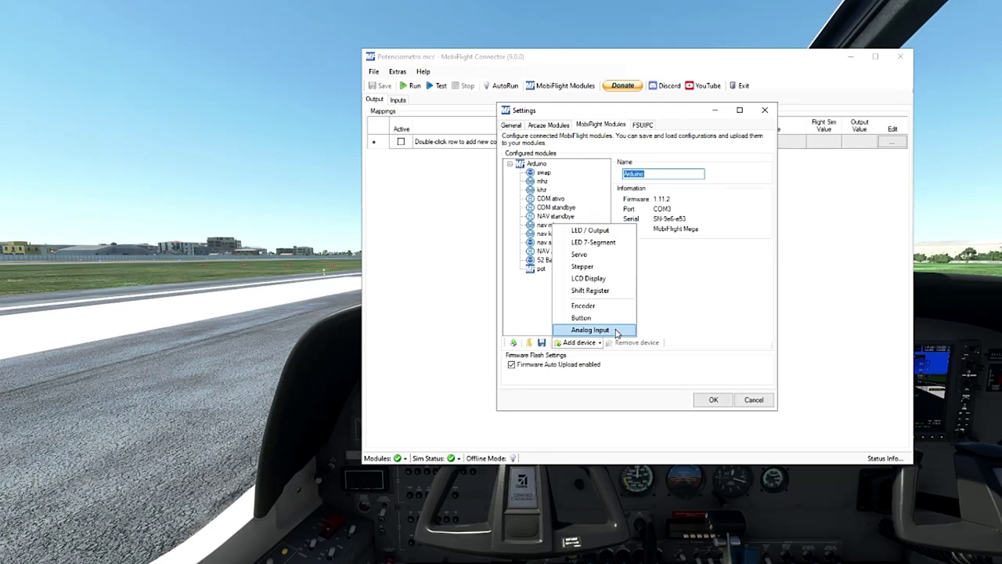
click(616, 330)
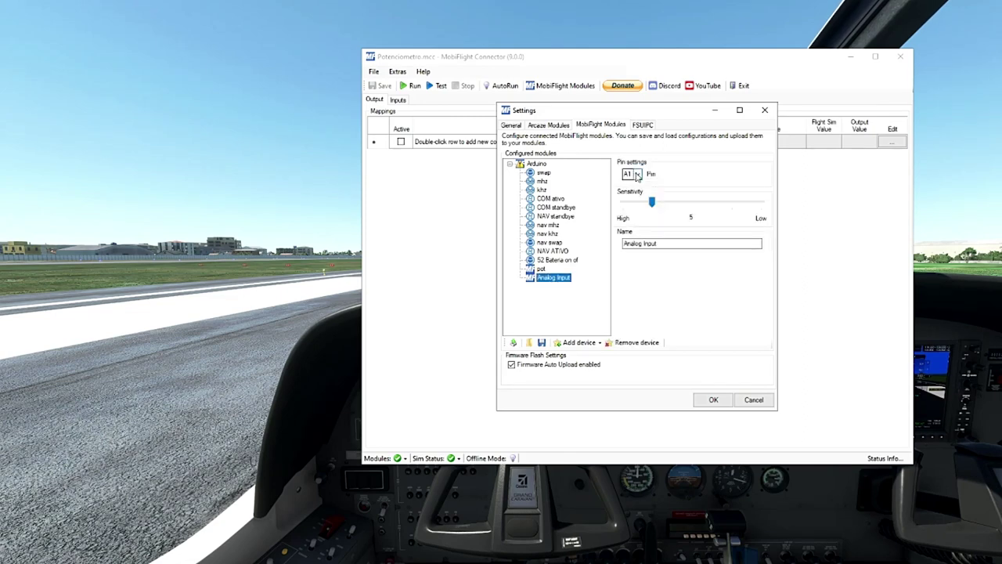
click(637, 175)
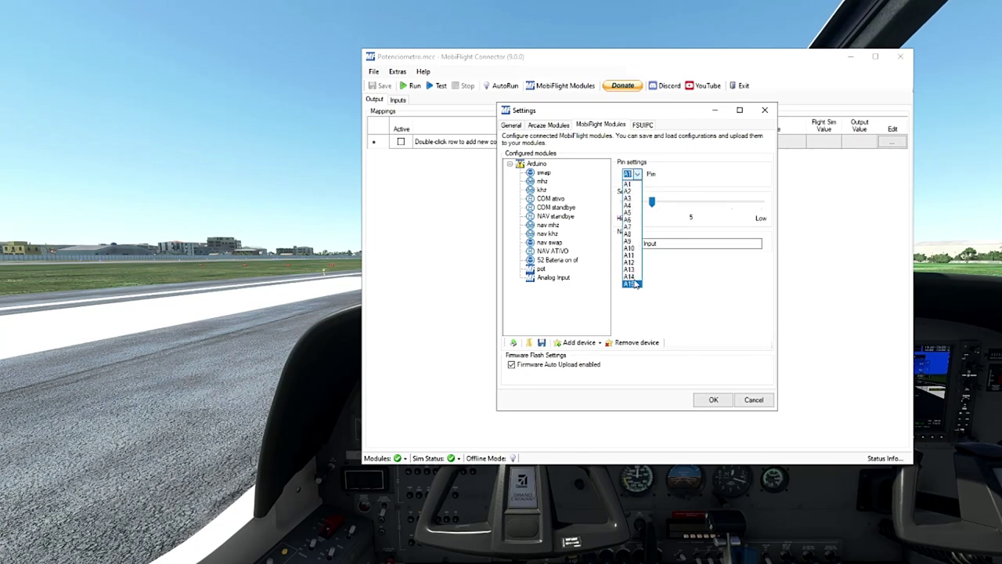
click(639, 184)
click(638, 174)
click(634, 192)
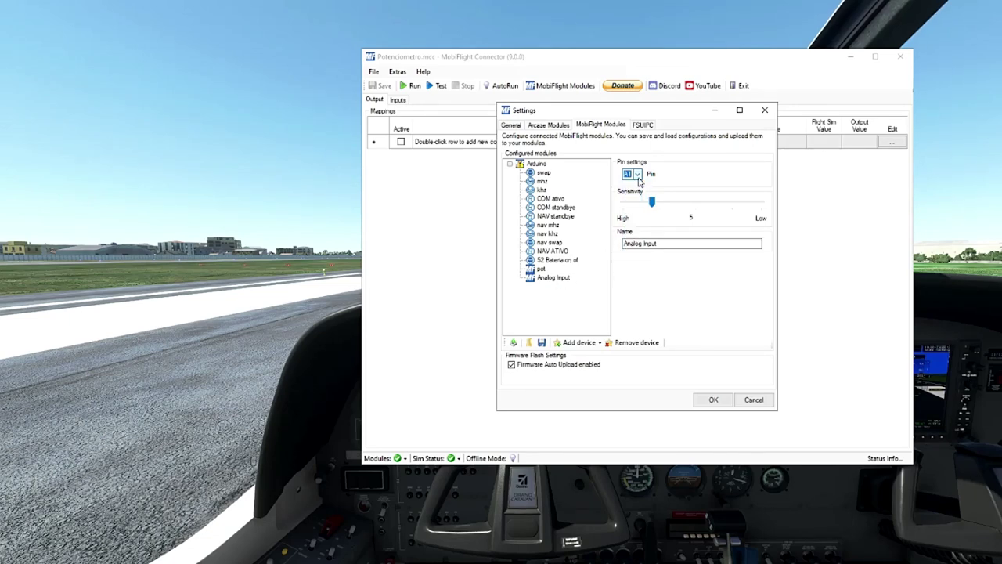
Remove the existing pot device from the Arduino module and assign pin A0 to the new analog input.
click(540, 269)
click(631, 342)
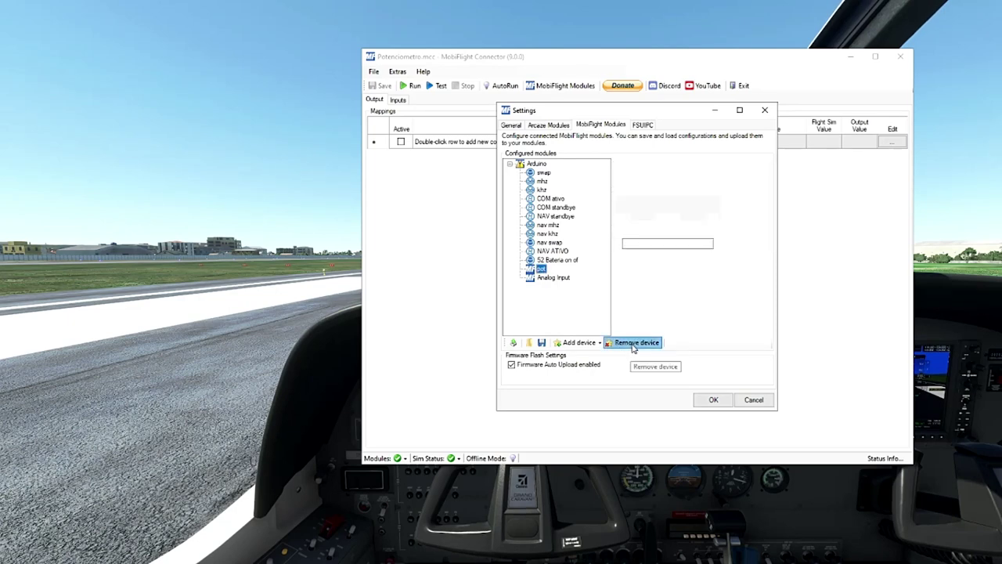
click(631, 174)
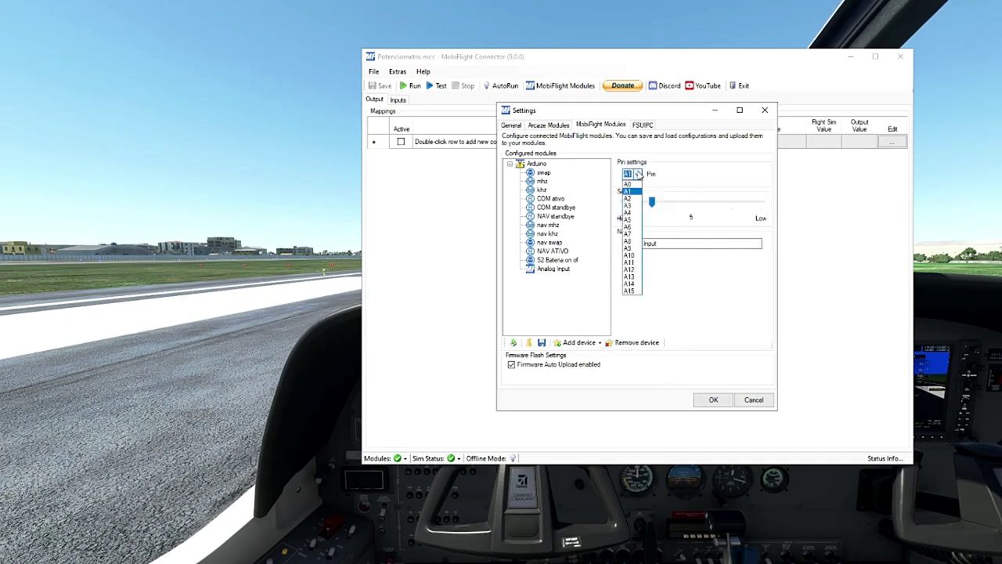
click(636, 191)
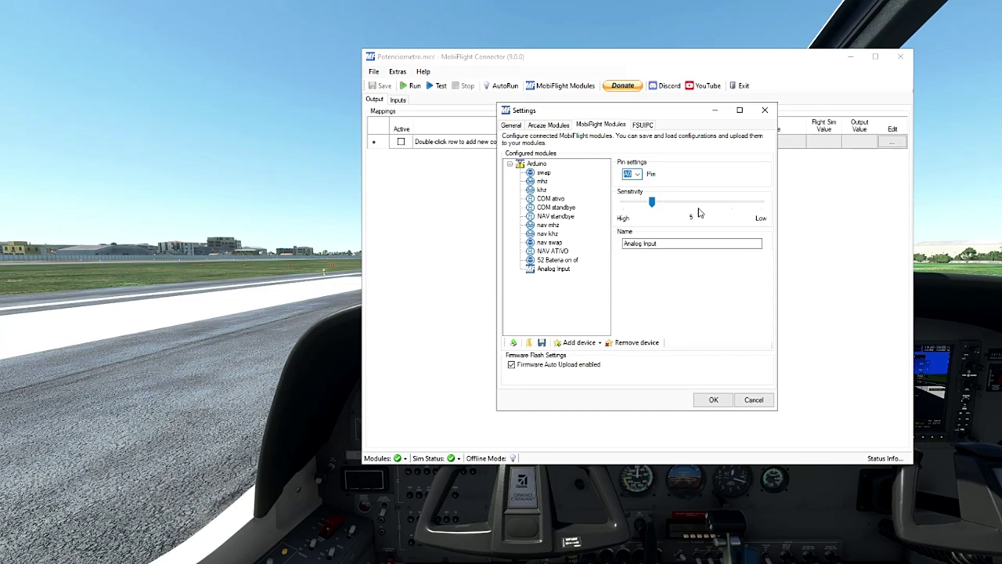
Set the analog input's sensitivity to 1, the highest level, and name it pot.
drag(652, 202, 623, 204)
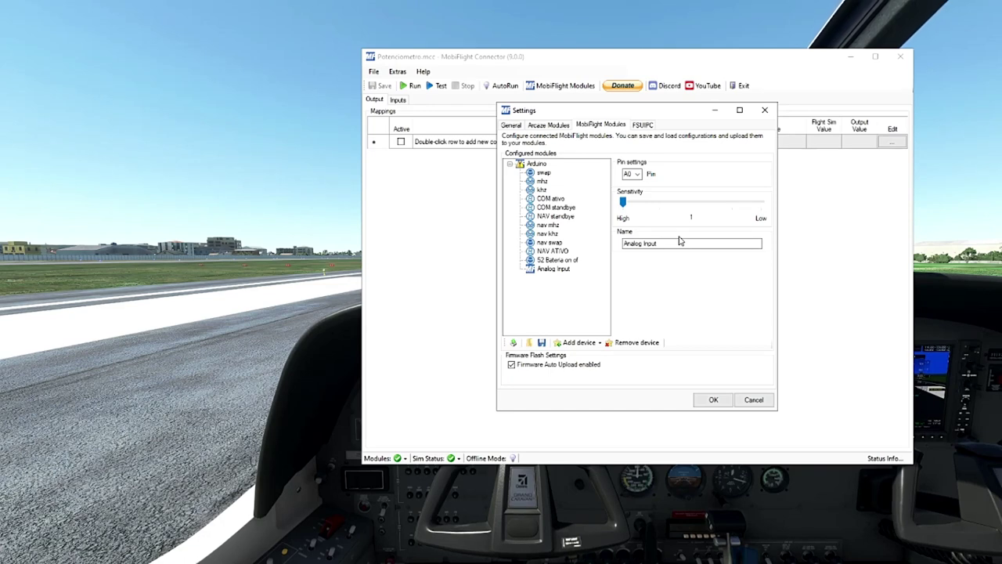
key(Tab)
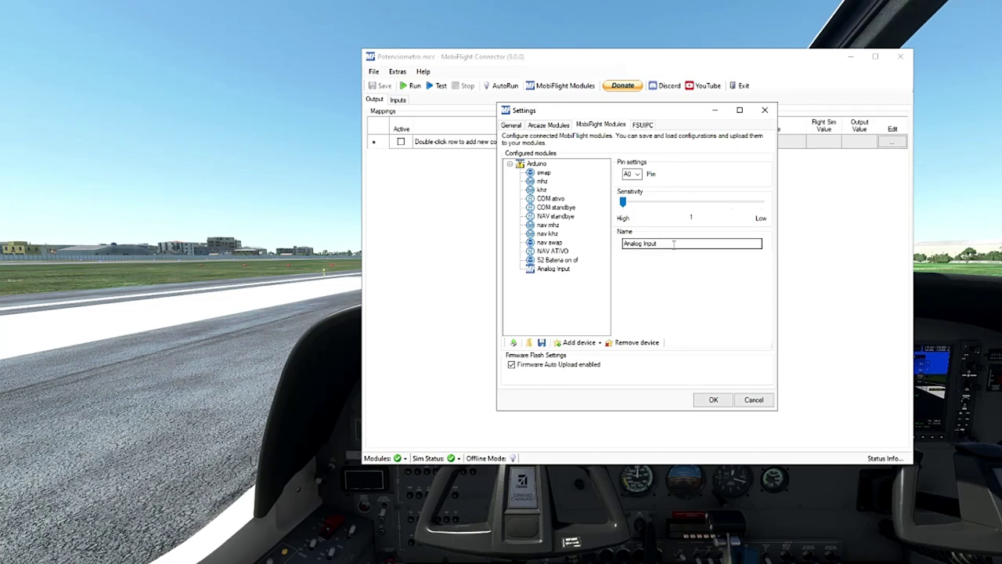
text(pot)
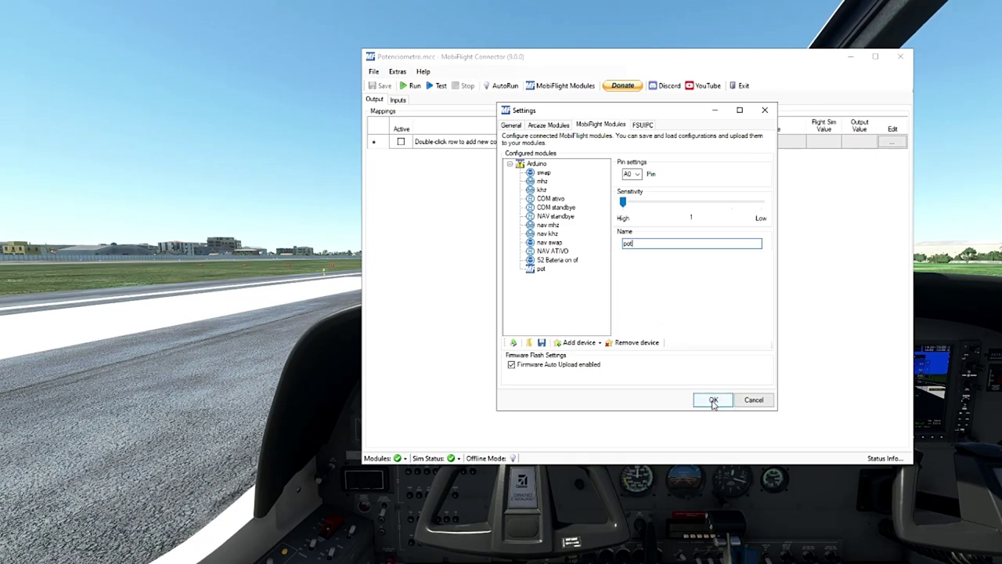
Upload the current configuration to the Arduino module and close the settings with the changes accepted.
click(515, 344)
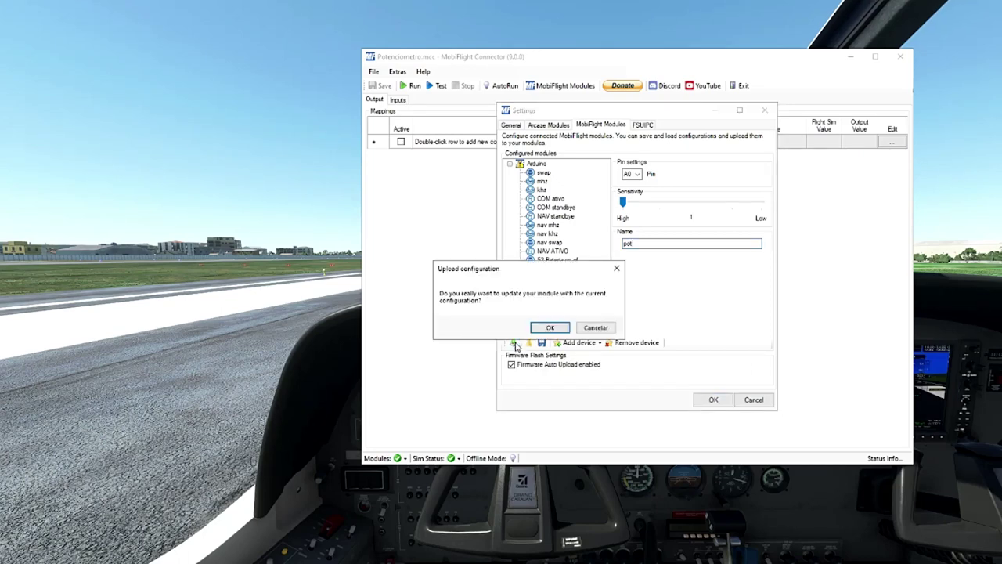
click(550, 331)
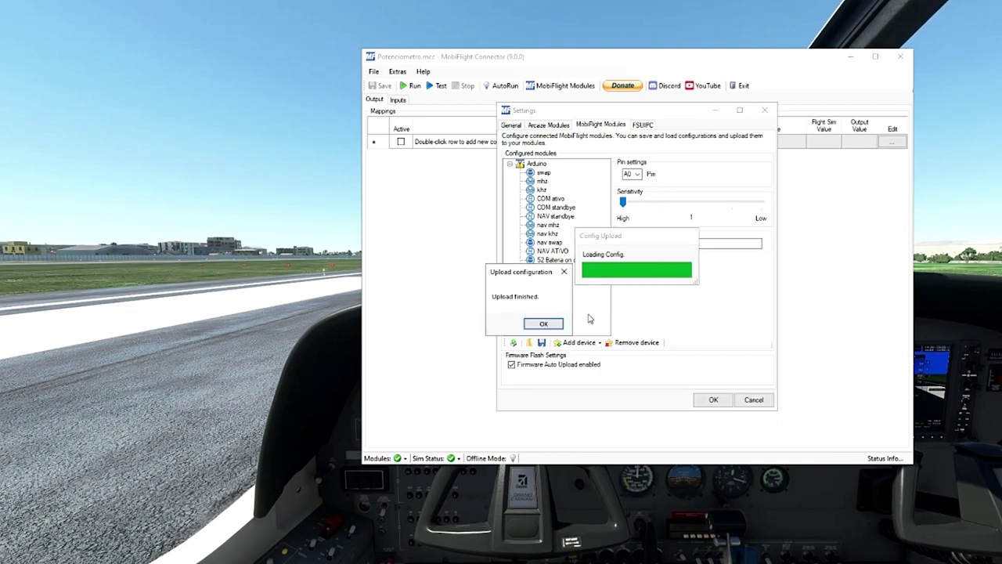
click(559, 324)
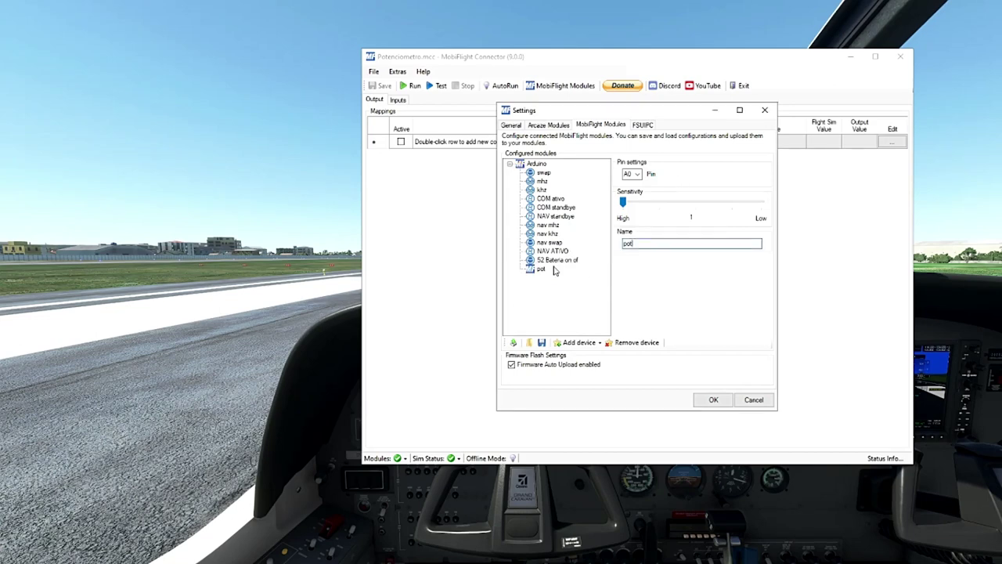
click(701, 400)
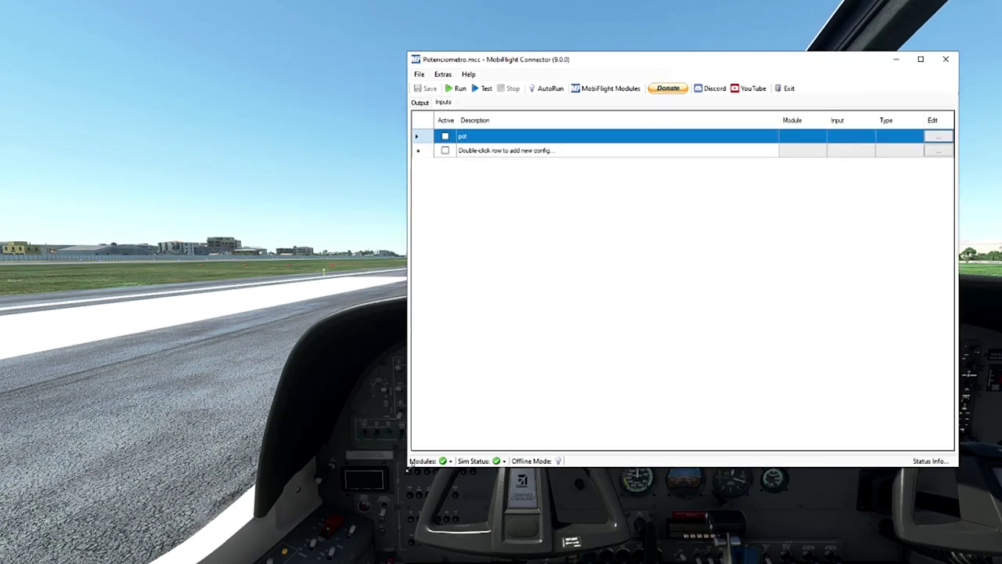
Enlarge the main window and assign the Arduino module's pot device to the pot input configuration.
drag(408, 467, 183, 548)
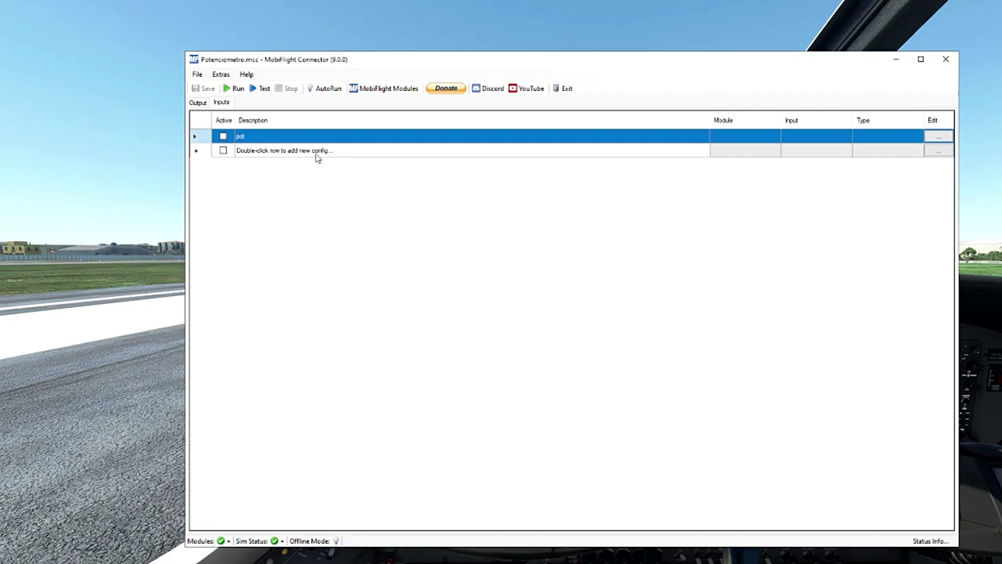
click(943, 141)
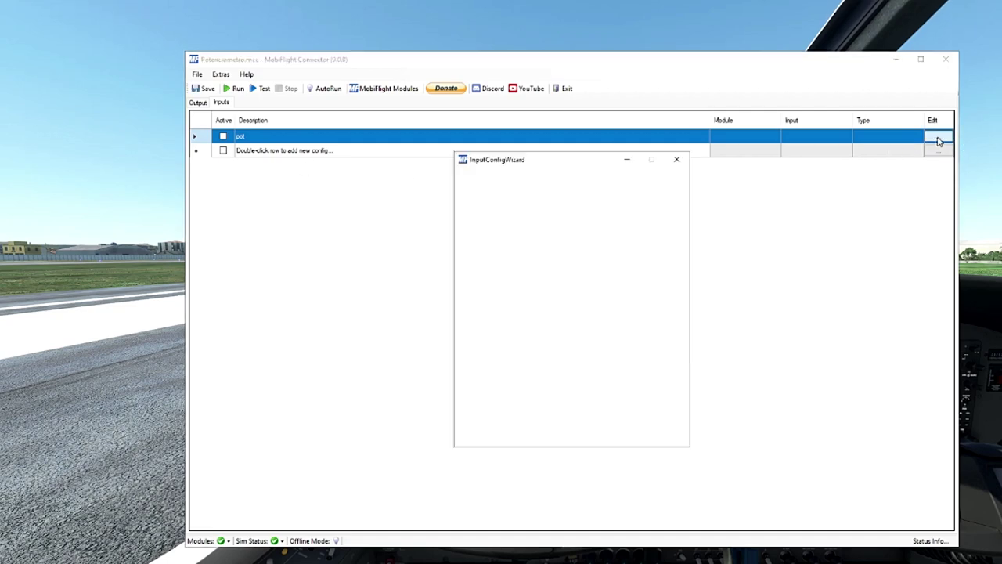
click(558, 174)
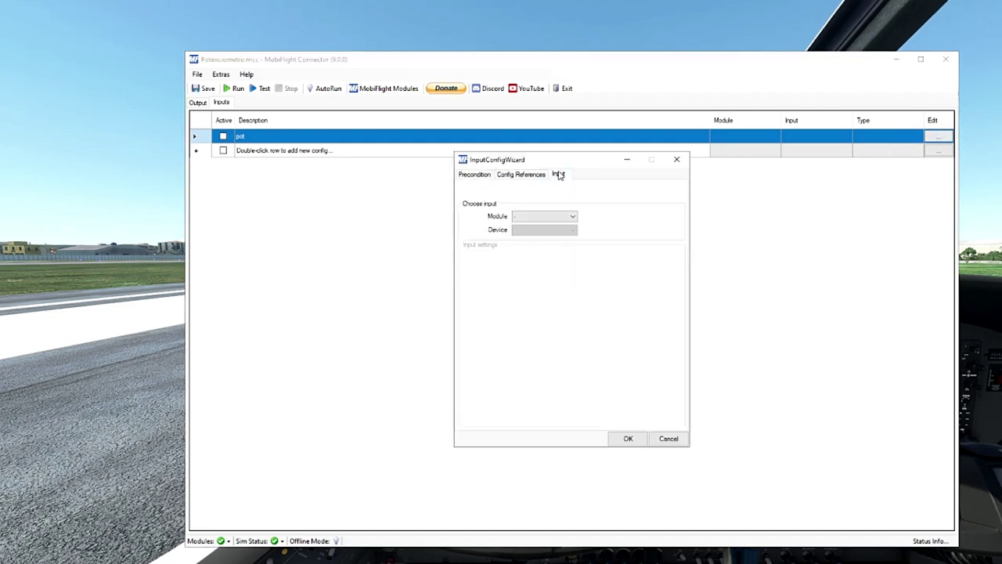
click(559, 216)
click(552, 233)
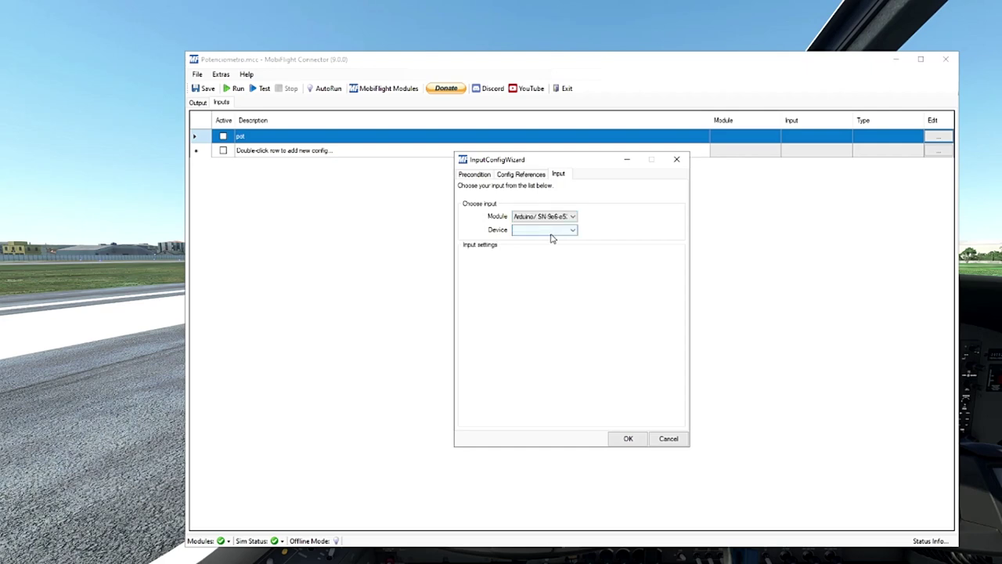
click(550, 231)
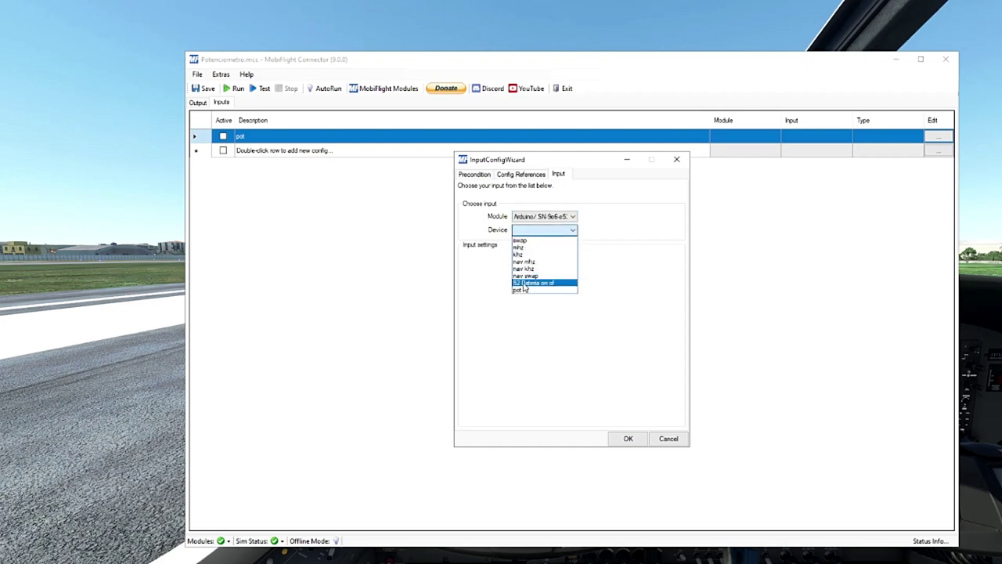
click(522, 290)
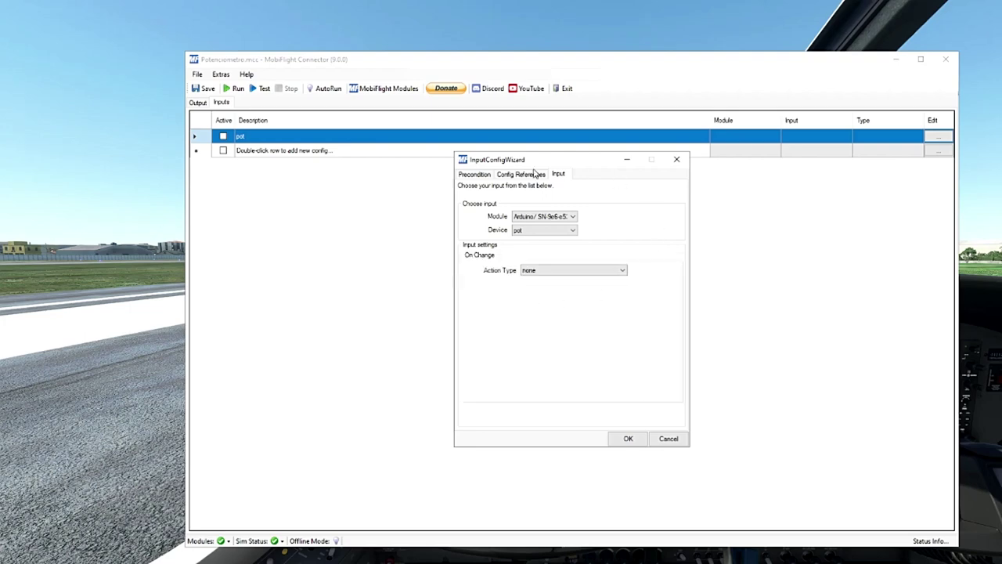
Set the action type to MSFS2020 - Custom Input and enter the code "@ 32 * 16383 - (>K:_SET)".
click(563, 272)
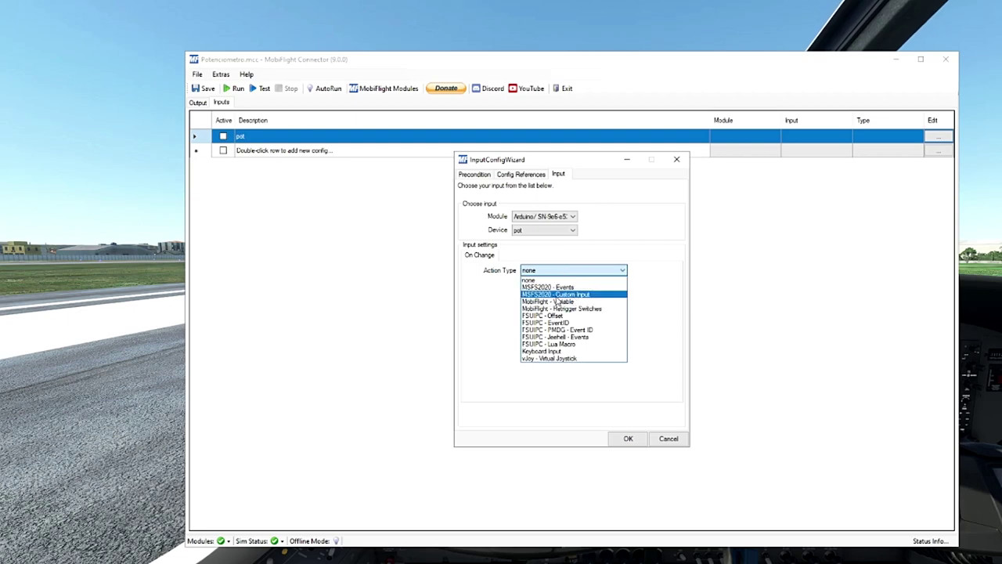
click(585, 295)
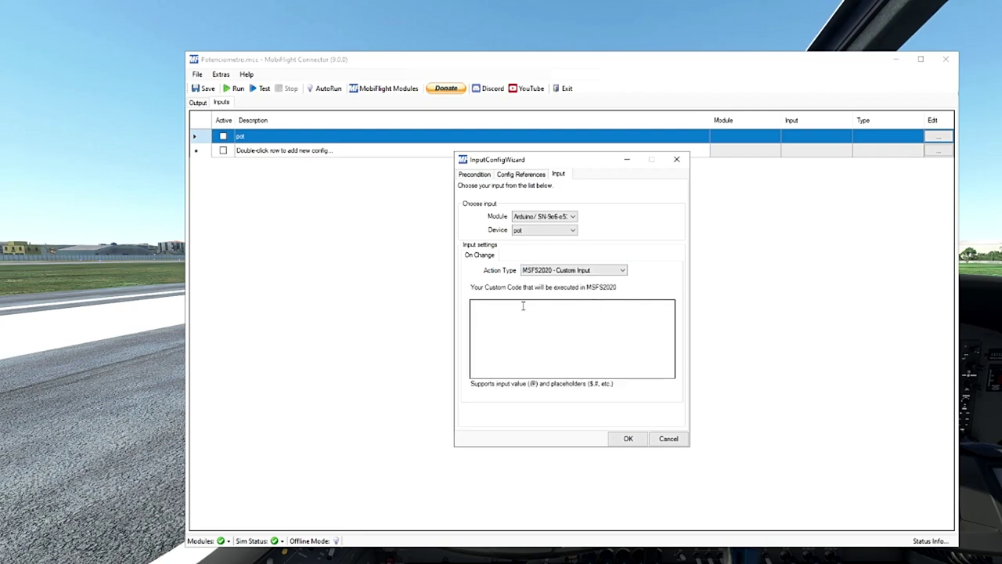
click(481, 312)
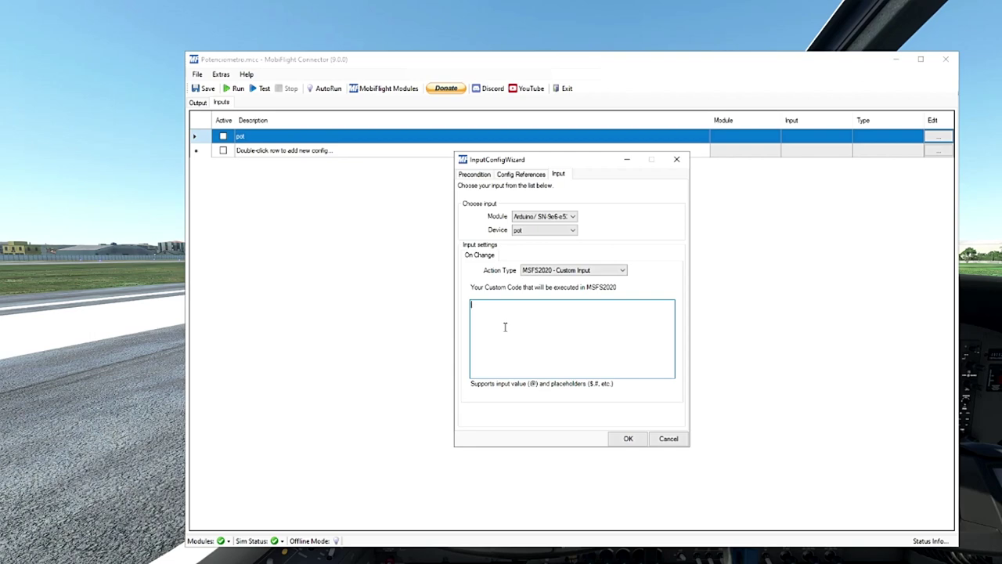
text(@)
key(alt+Tab)
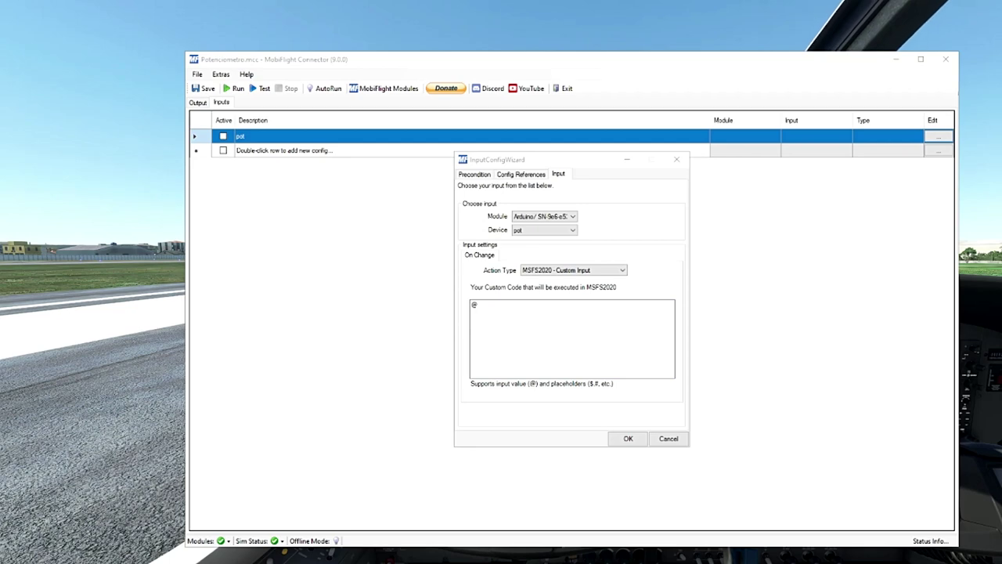
click(423, 295)
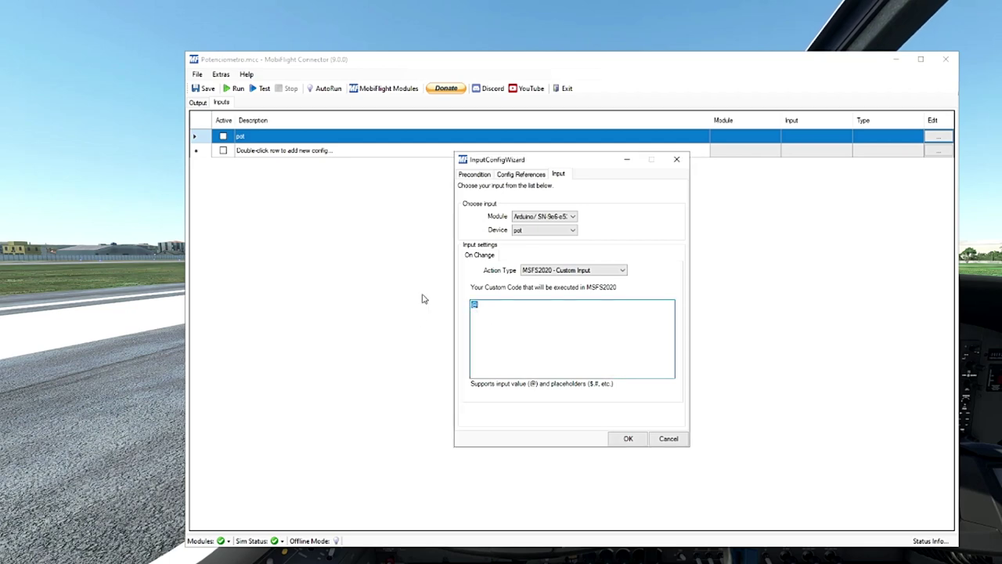
text(@ 32 * 16383 - (>K_SET))
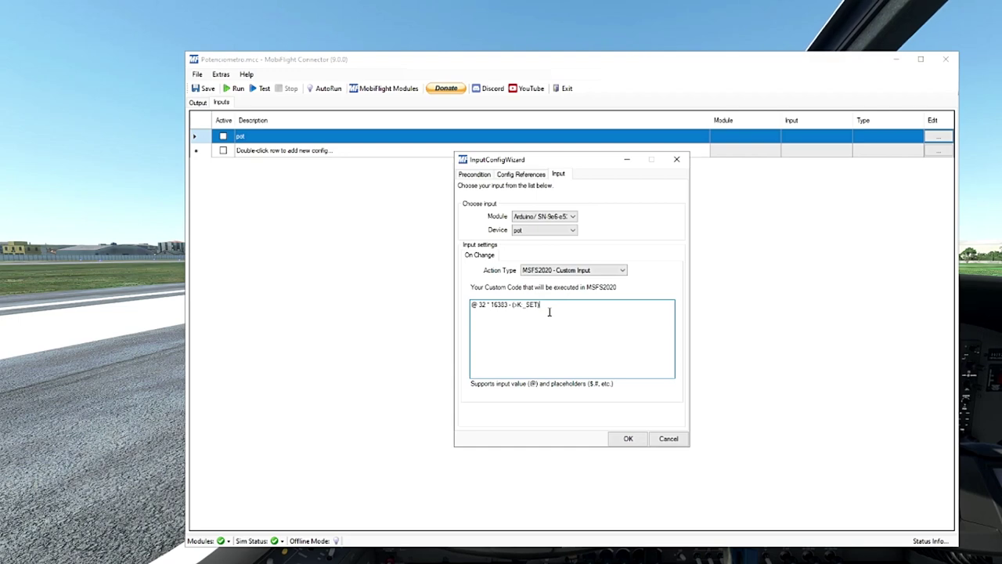
Examine the scaling expression "32 * 16383 -" and the event part "(>K:_SET)" of the custom code.
key(alt+Tab)
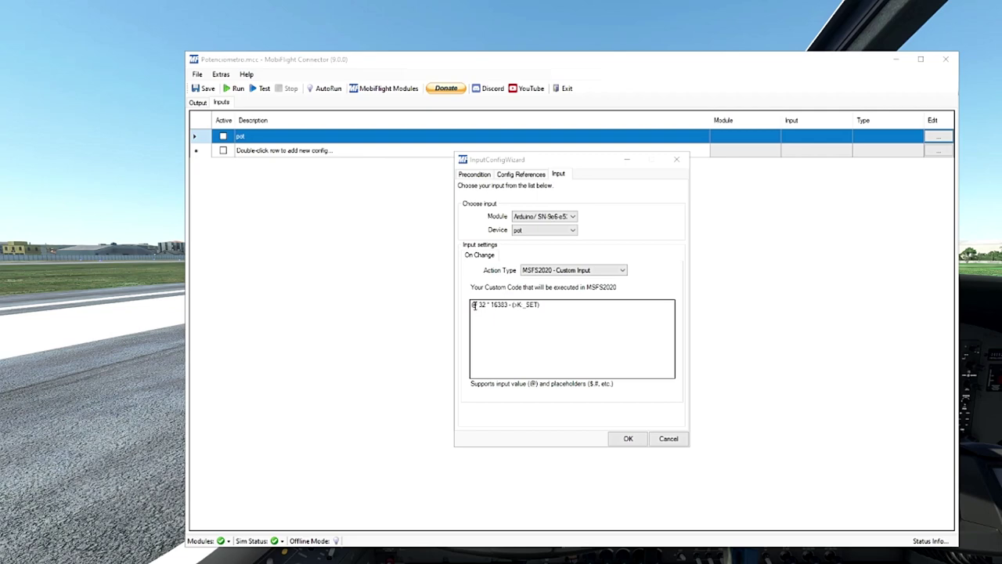
drag(479, 305, 513, 305)
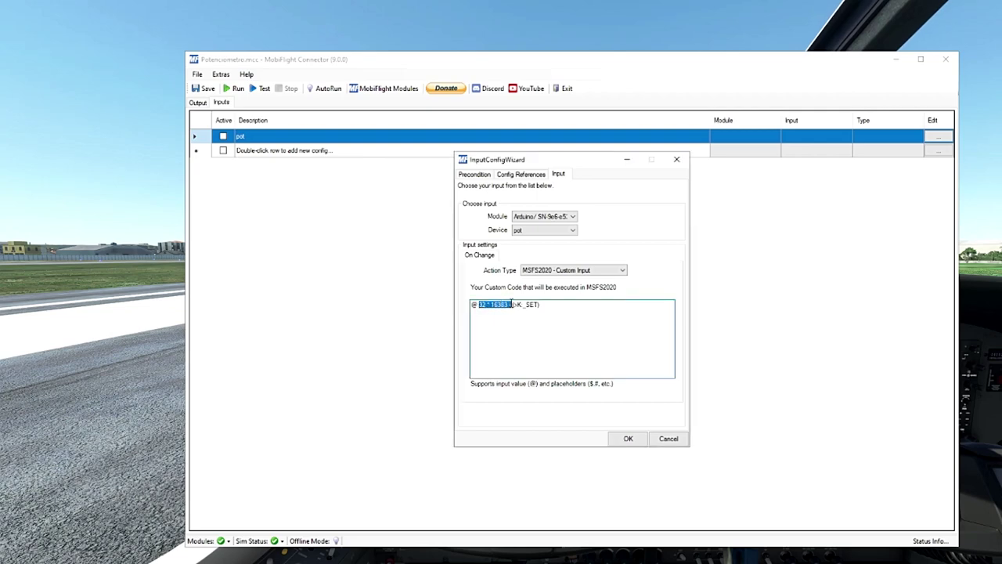
click(487, 304)
drag(496, 306, 509, 308)
click(511, 309)
drag(511, 309, 508, 307)
text(-)
mouse_move(512, 305)
mouse_down()
mouse_move(540, 308)
mouse_move(512, 308)
mouse_up()
click(533, 306)
key(Left)
key(Left)
text(:)
Switch to File Explorer and open the events text file in MOBIFLIGHT > MSFS2020-module > mobiflight-event-module > modules.
key(alt+Tab)
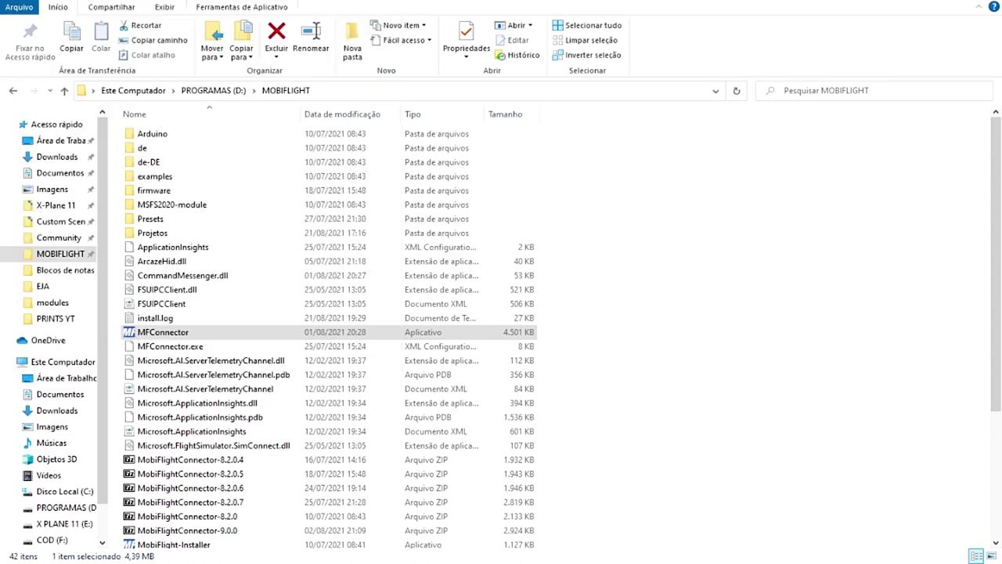
click(191, 208)
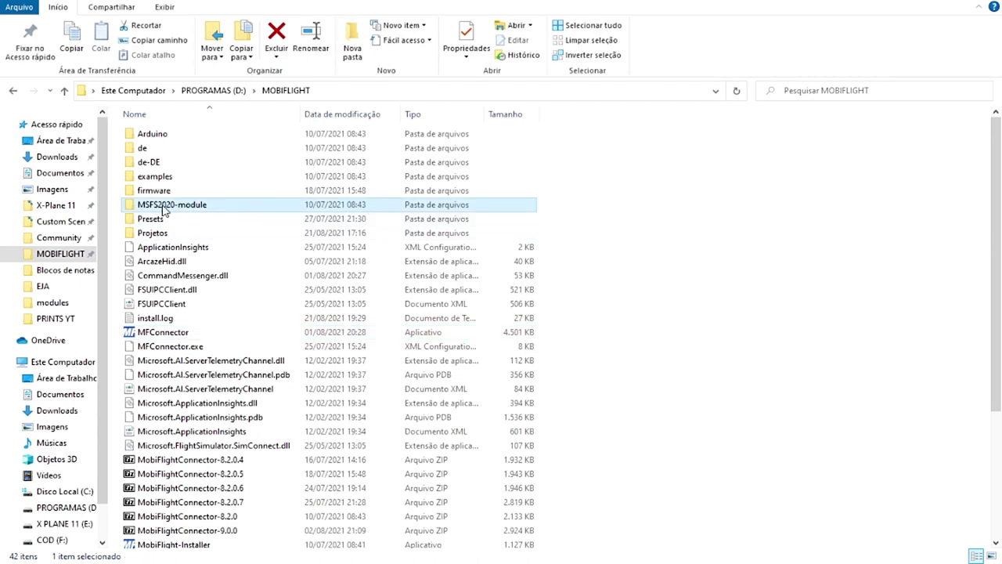
double_click(177, 208)
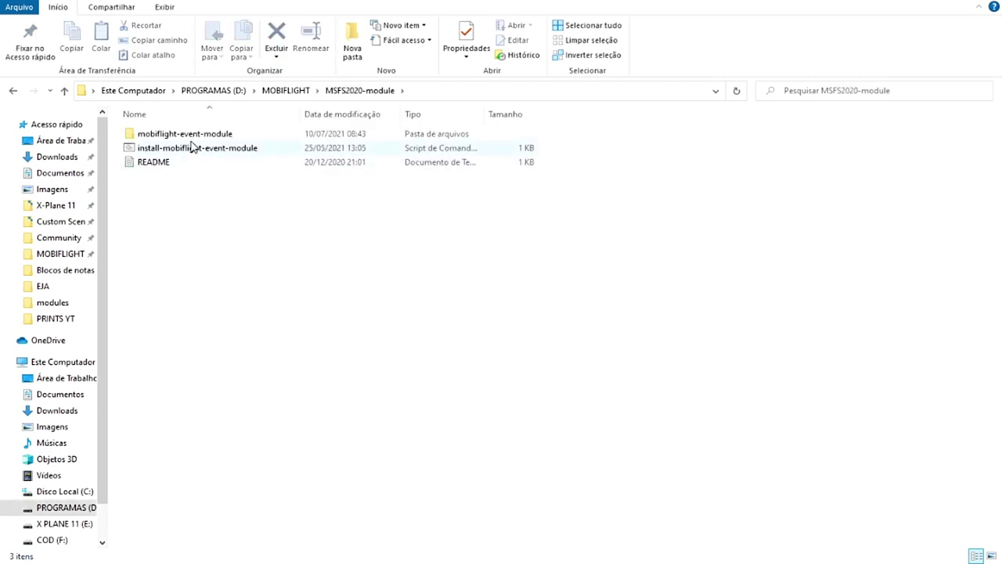
double_click(229, 135)
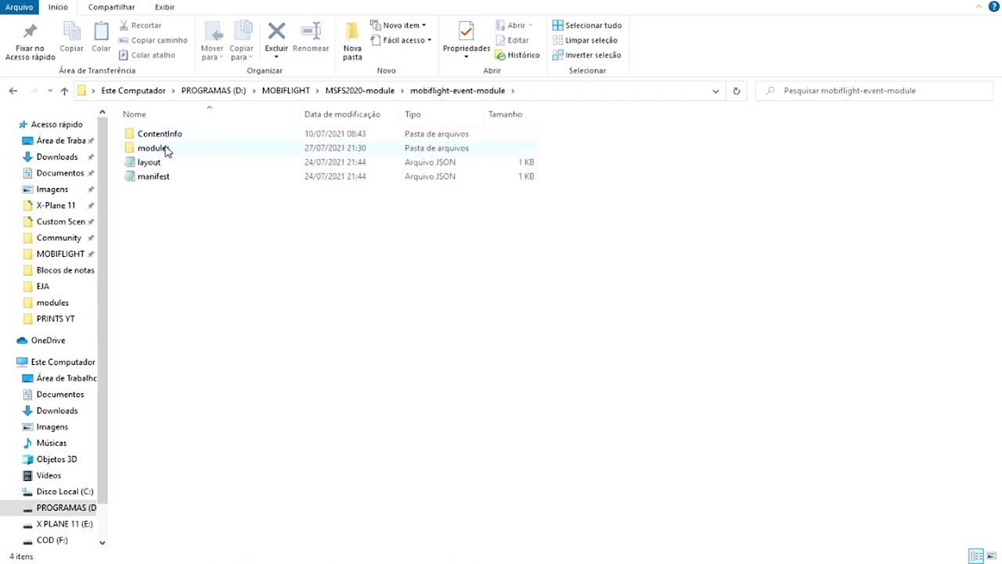
double_click(159, 150)
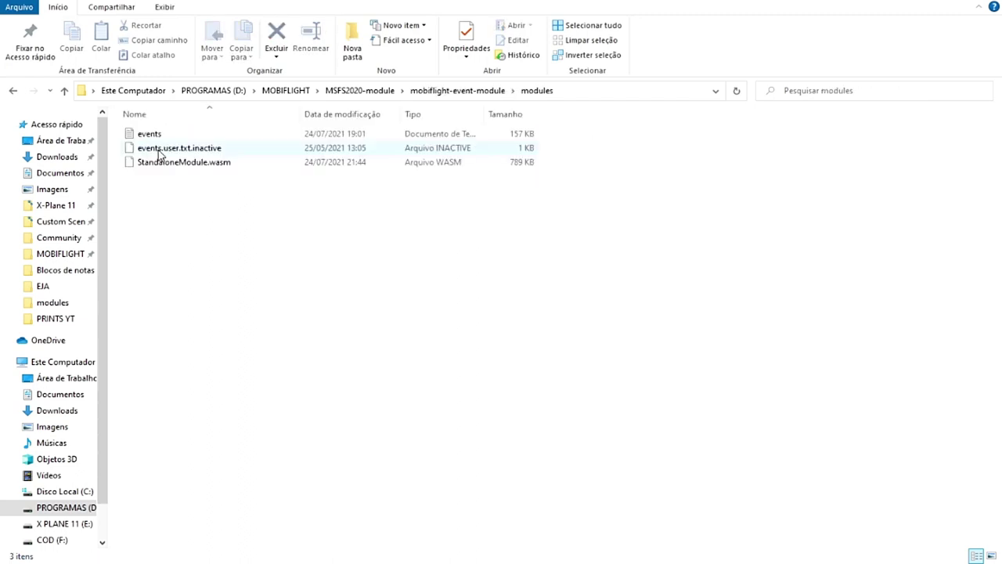
click(177, 139)
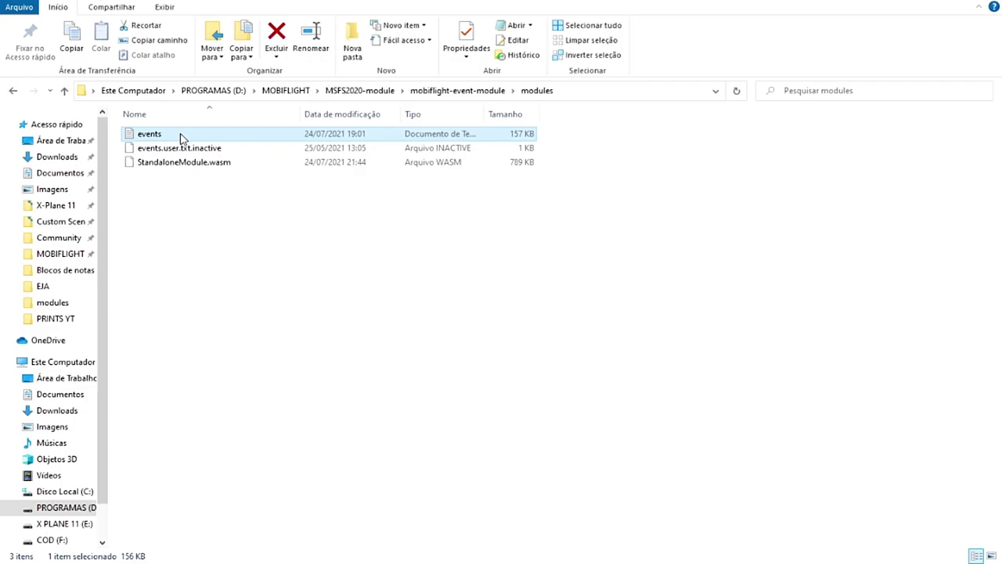
double_click(182, 136)
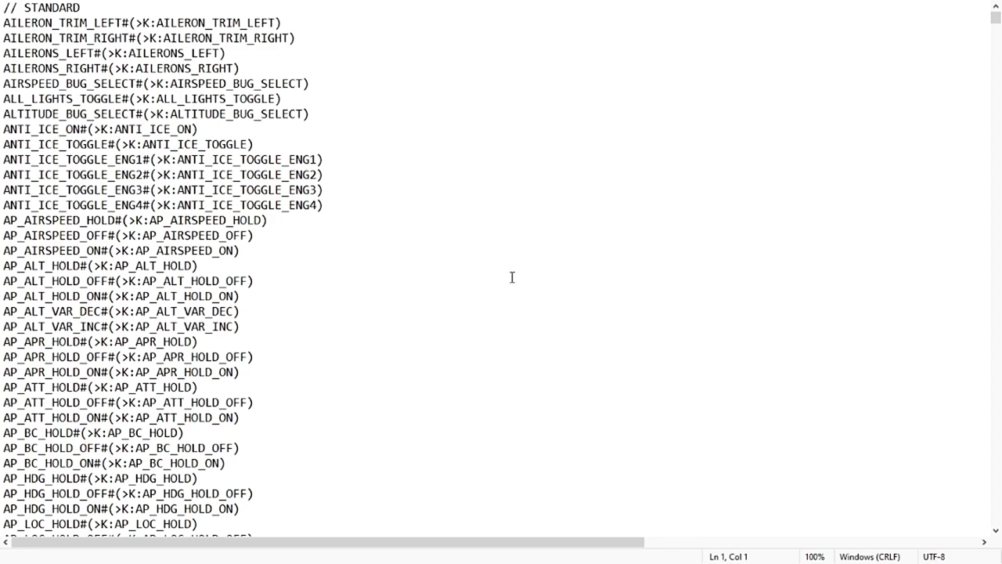
Find the throttle events in the event list and copy the word THROTTLE from the THROTTLE_20 event code.
scroll(92, 232, down, 6)
scroll(93, 233, down, 20)
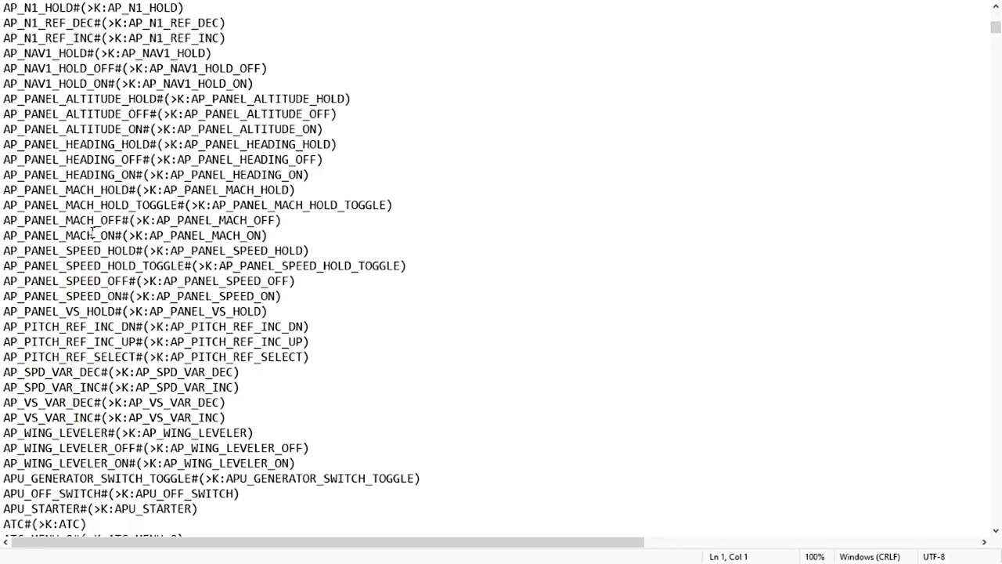
scroll(101, 250, up, 15)
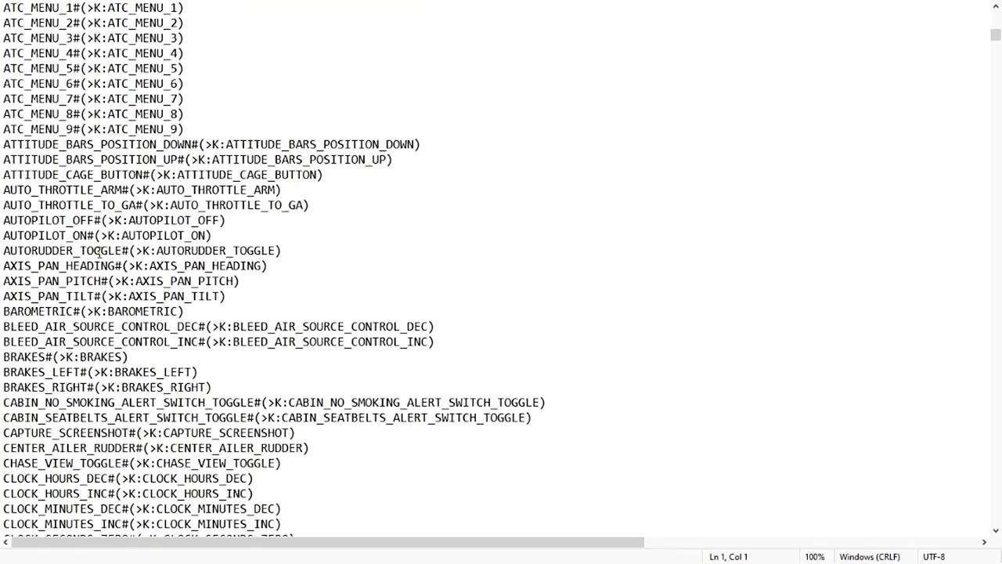
scroll(99, 251, up, 17)
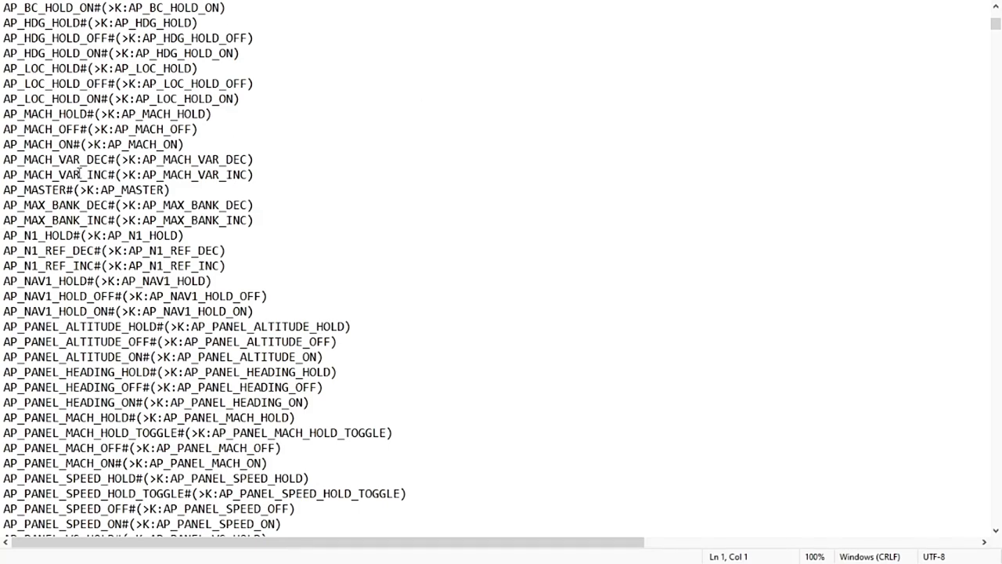
scroll(575, 165, down, 20)
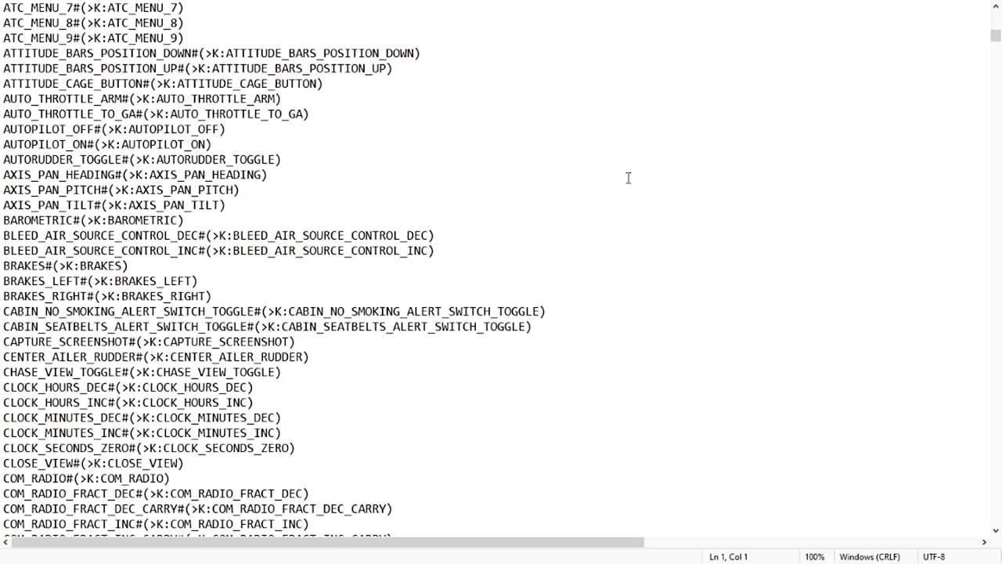
drag(995, 45, 986, 130)
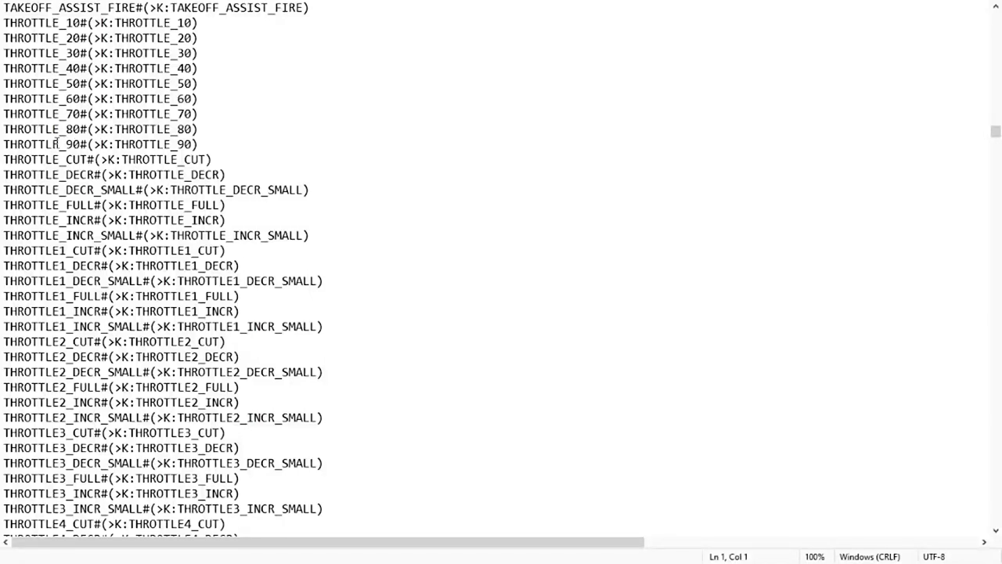
scroll(150, 142, up, 4)
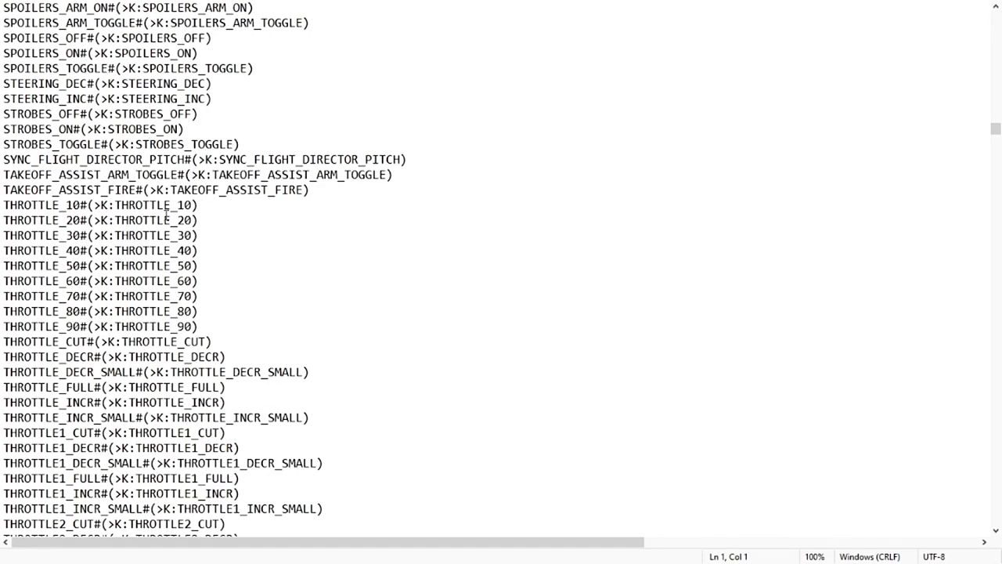
drag(179, 205, 192, 235)
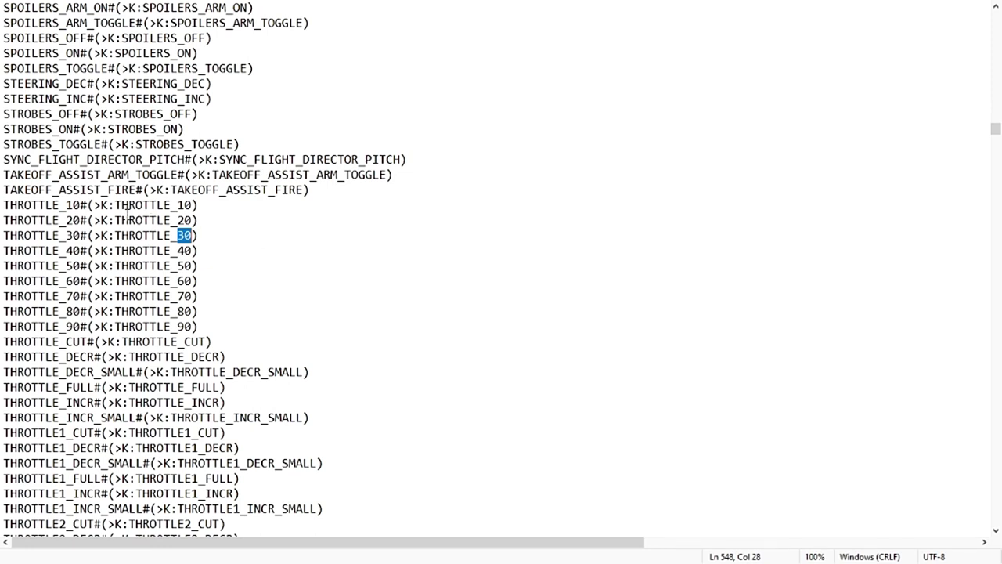
drag(115, 220, 172, 220)
key(ctrl+c)
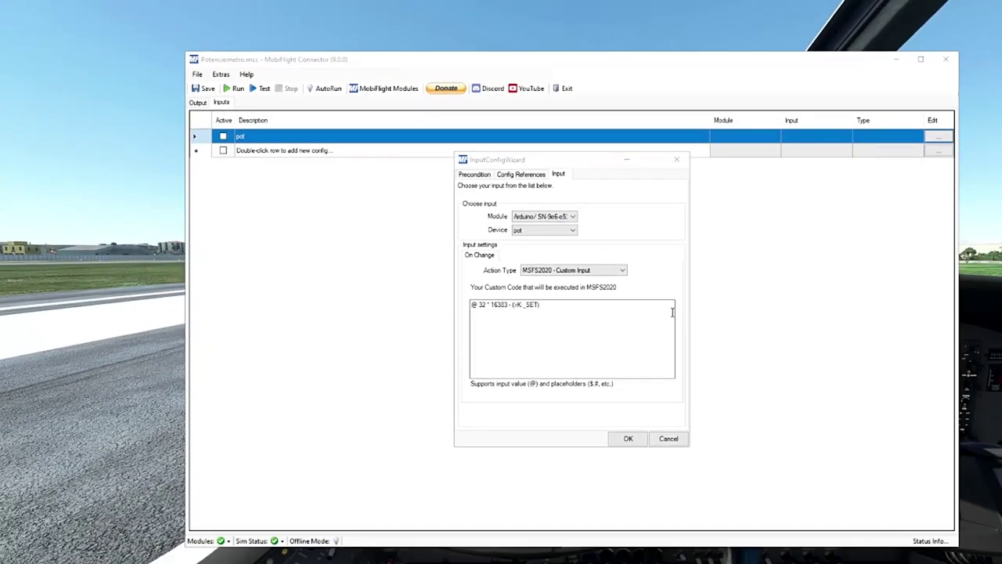
In MobiFlight Connector, complete the custom code as "@ 32 * 16383 - (>K:THROTTLE_SET)", accept it, and activate and run the pot input.
click(523, 303)
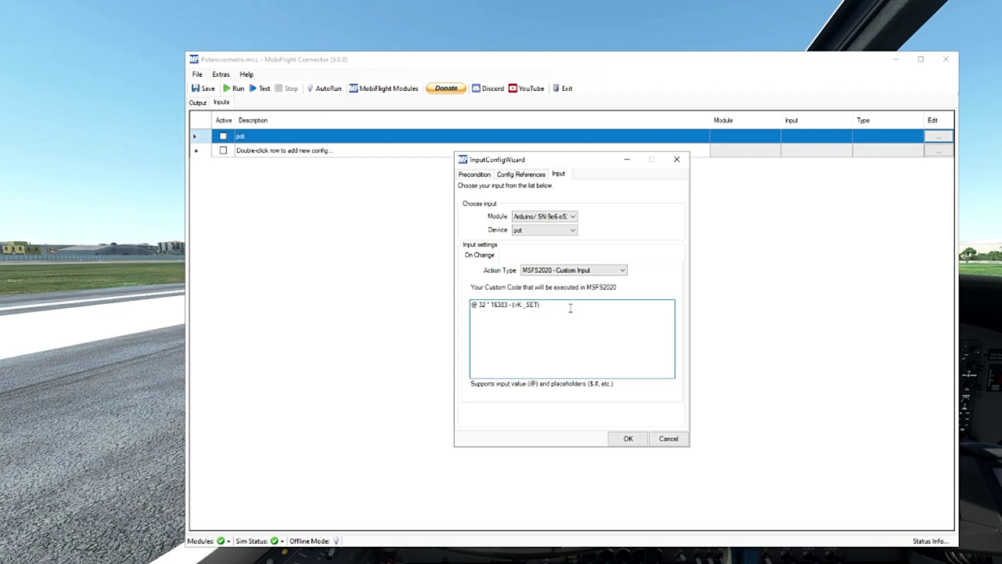
key(ctrl+v)
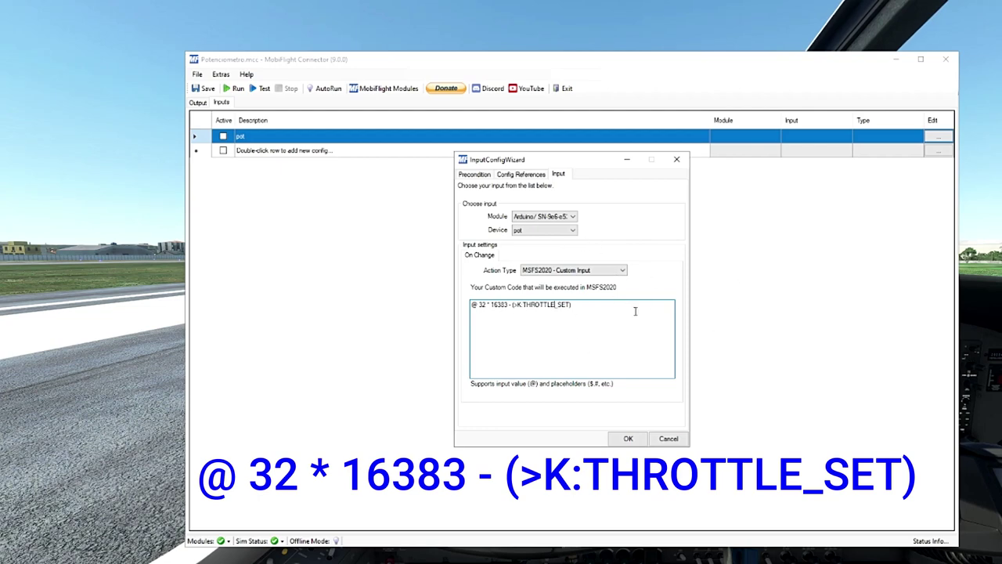
click(629, 438)
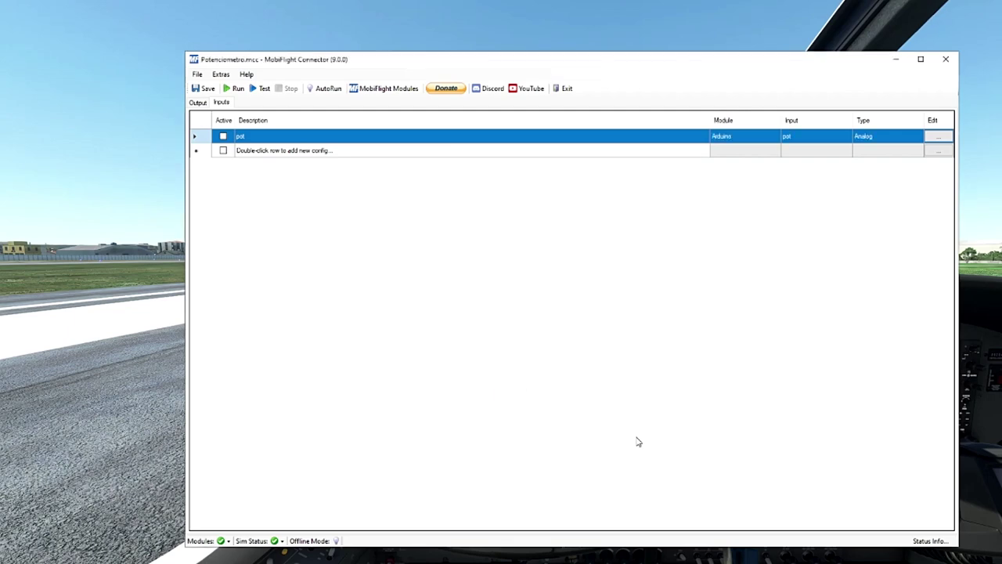
click(223, 137)
click(235, 88)
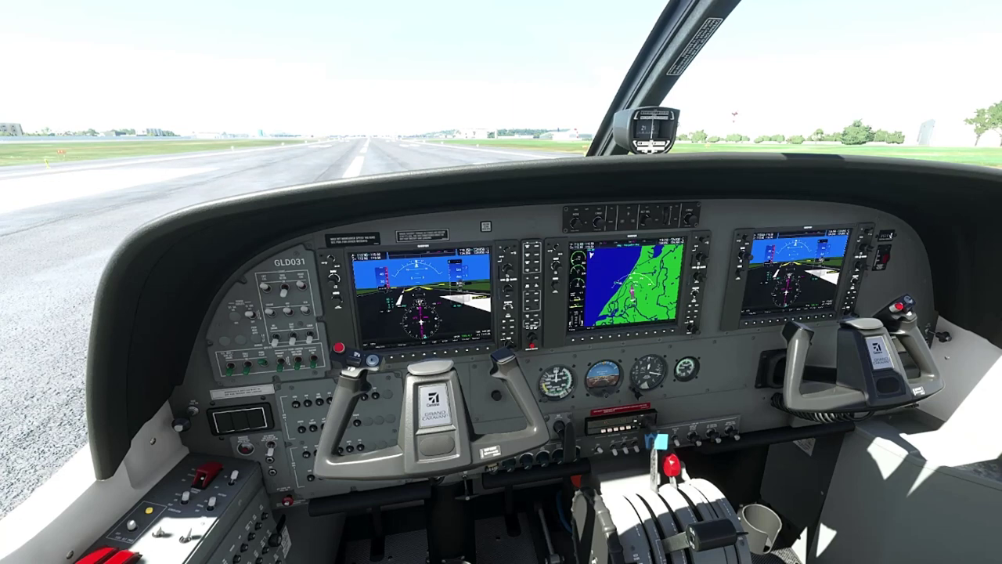
Return to MobiFlight Connector, stop the running configuration and reopen the pot input's settings.
key(alt+Tab)
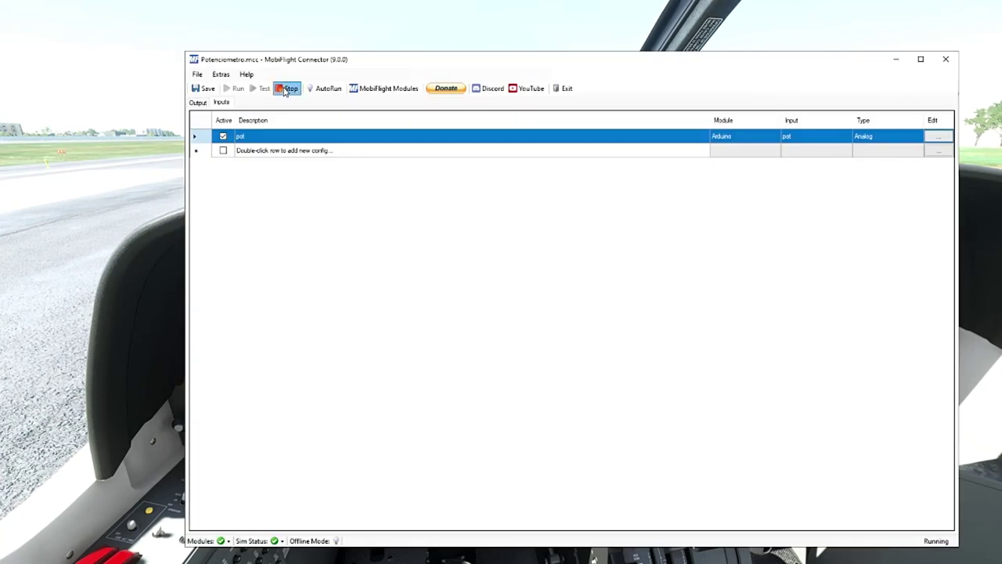
click(939, 137)
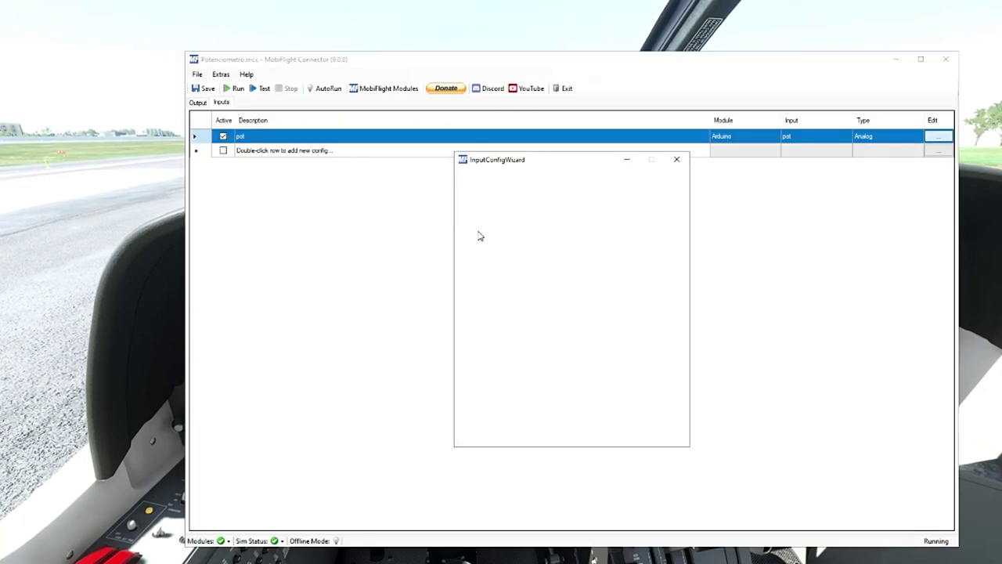
click(526, 310)
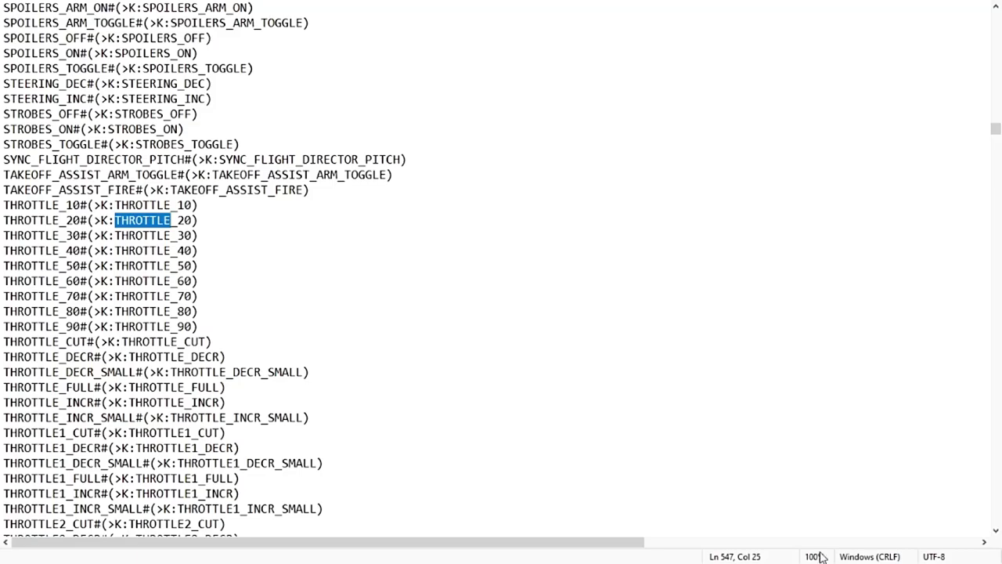
Return to the start of the events file and copy the word AILERON from the AILERON_TRIM_LEFT event code.
scroll(219, 133, up, 20)
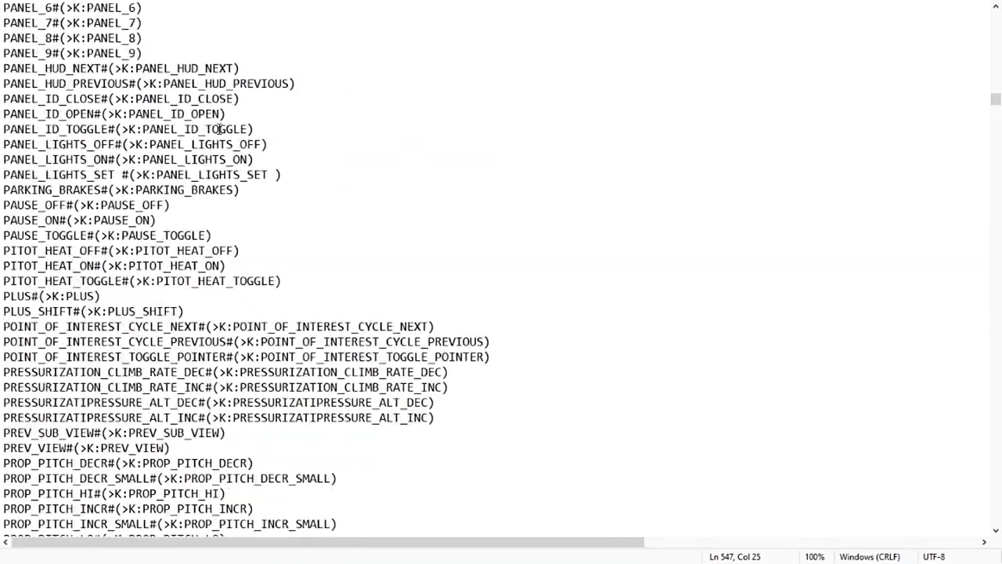
scroll(219, 129, up, 20)
scroll(209, 52, up, 20)
scroll(203, 24, up, 10)
drag(157, 24, 205, 24)
key(ctrl+c)
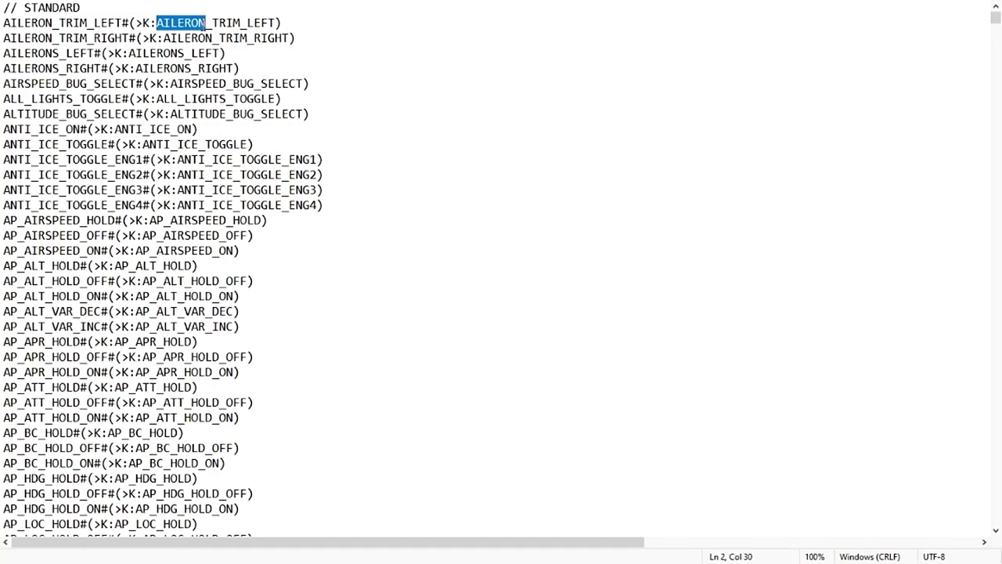
Replace THROTTLE with AILERON in the pot input's custom code in MobiFlight Connector and accept the settings.
key(alt+Tab)
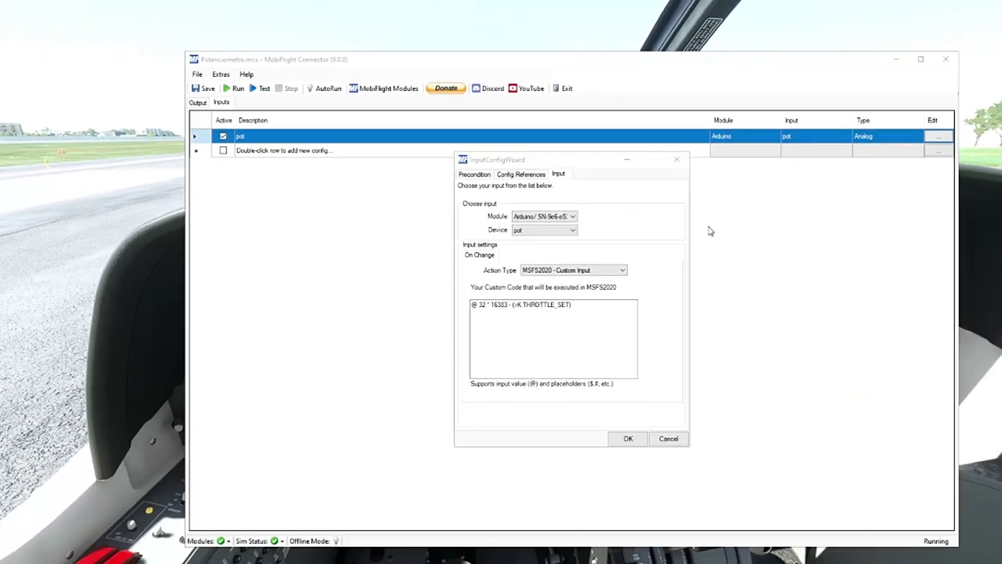
click(524, 306)
drag(525, 305, 549, 309)
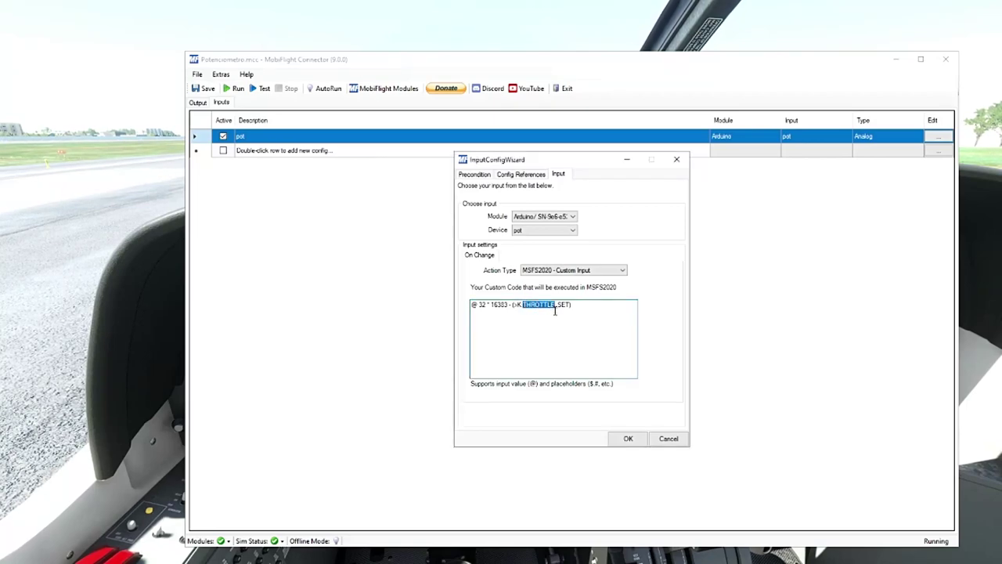
key(BackSpace)
key(ctrl+v)
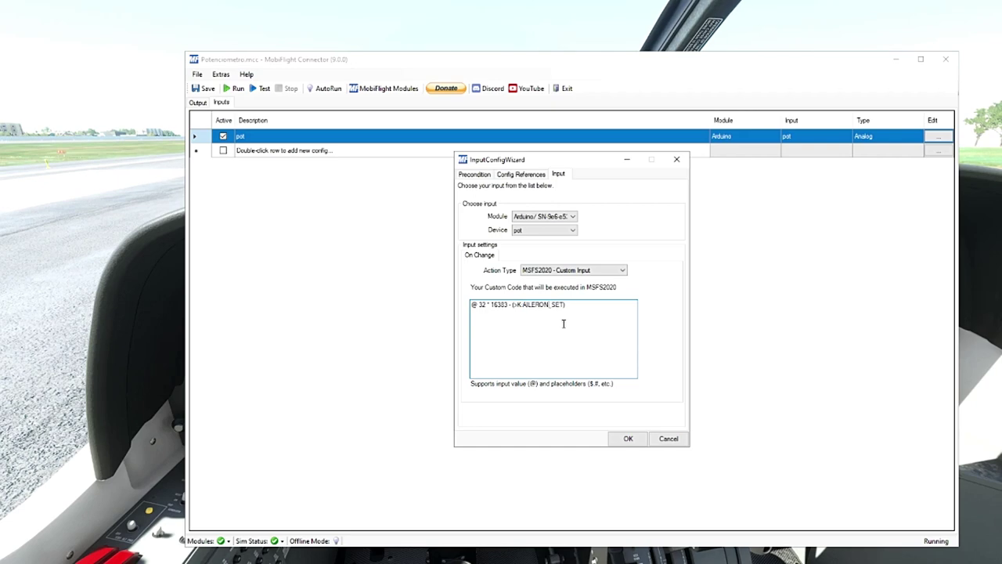
click(628, 439)
Run the configuration, minimize MobiFlight Connector and check the yoke in the simulator from several cockpit camera views.
click(234, 88)
click(896, 59)
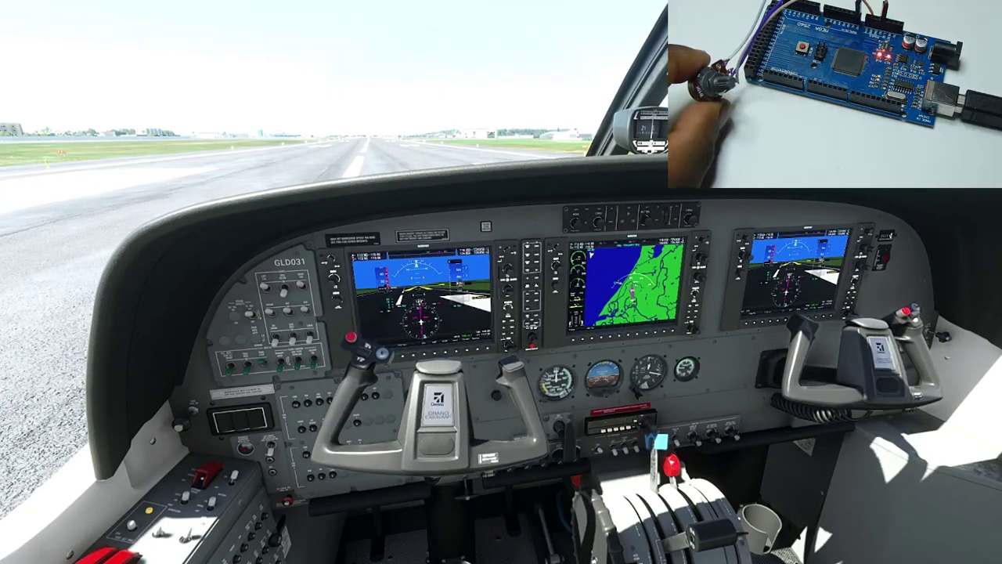
key(alt+2)
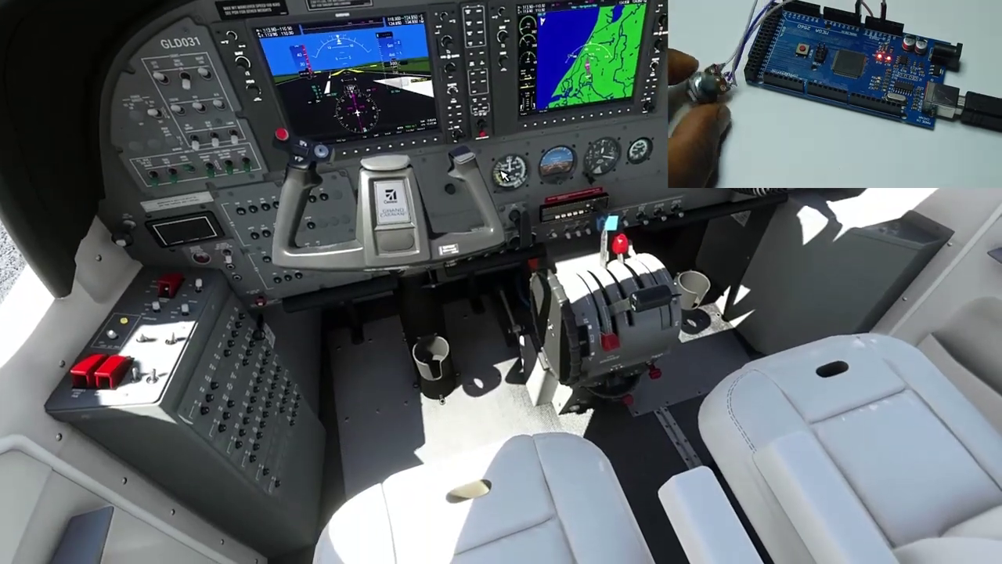
key(alt+1)
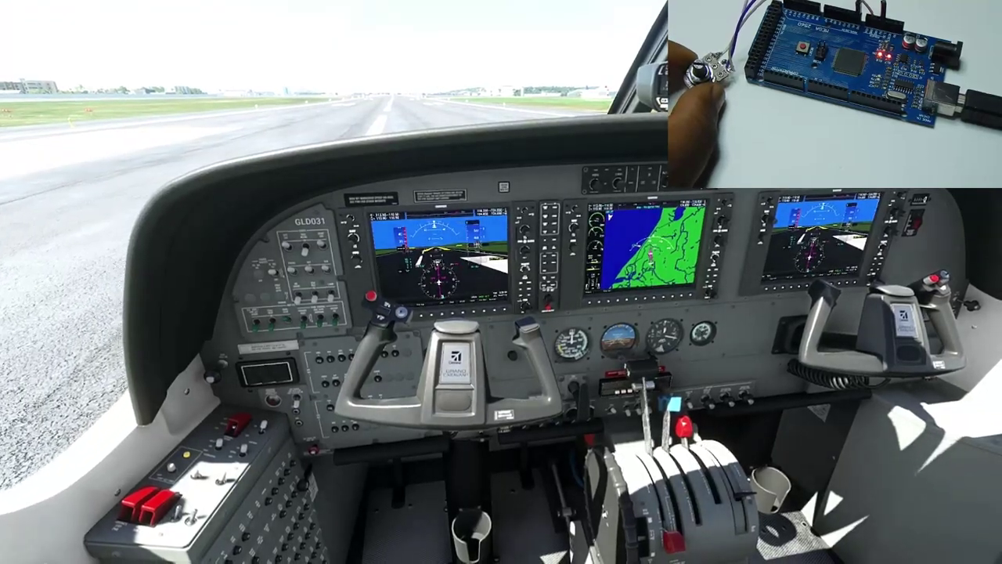
key(alt+3)
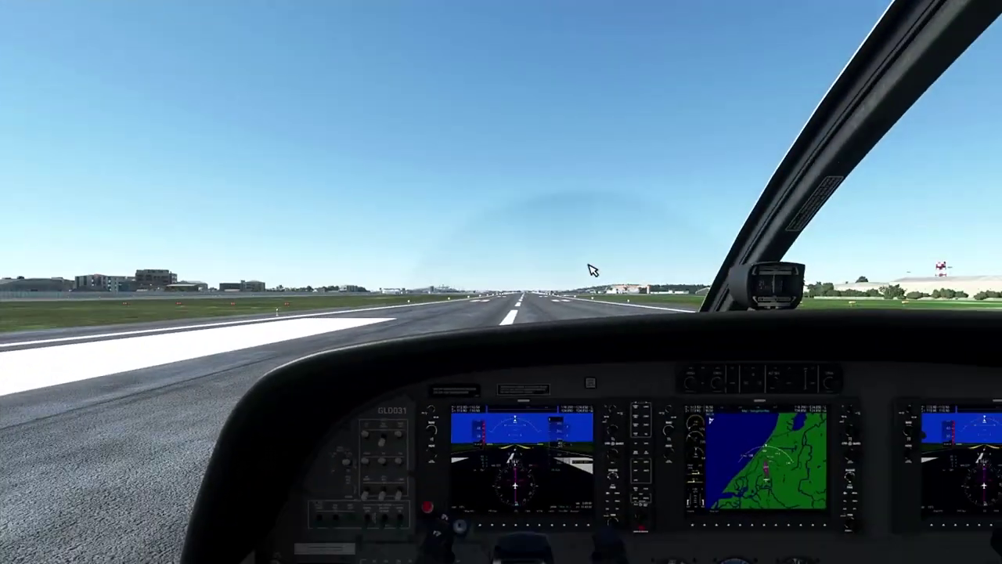
Switch back to MobiFlight Connector, stop the running configuration and open the pot input's settings at its custom code.
key(alt+Tab)
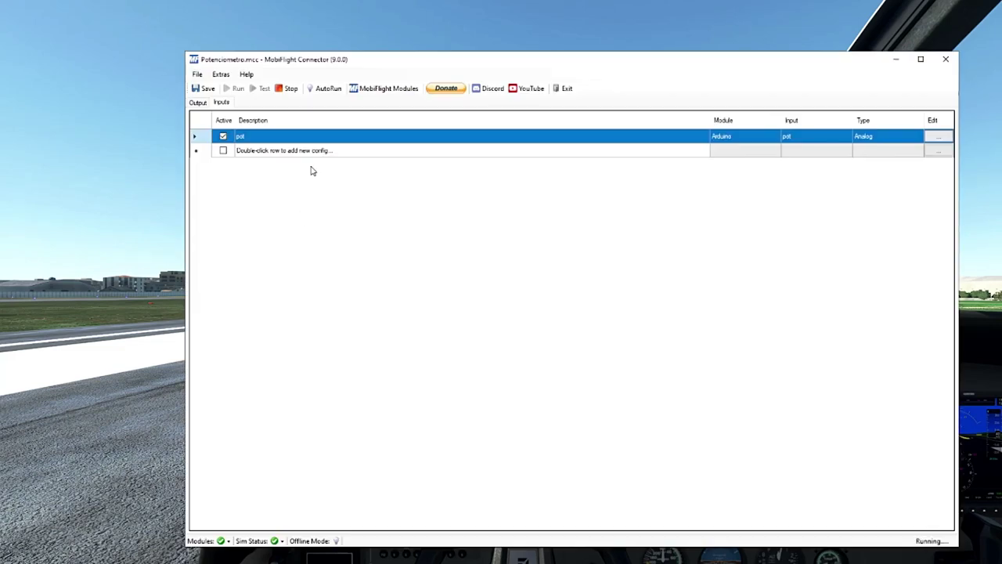
click(286, 88)
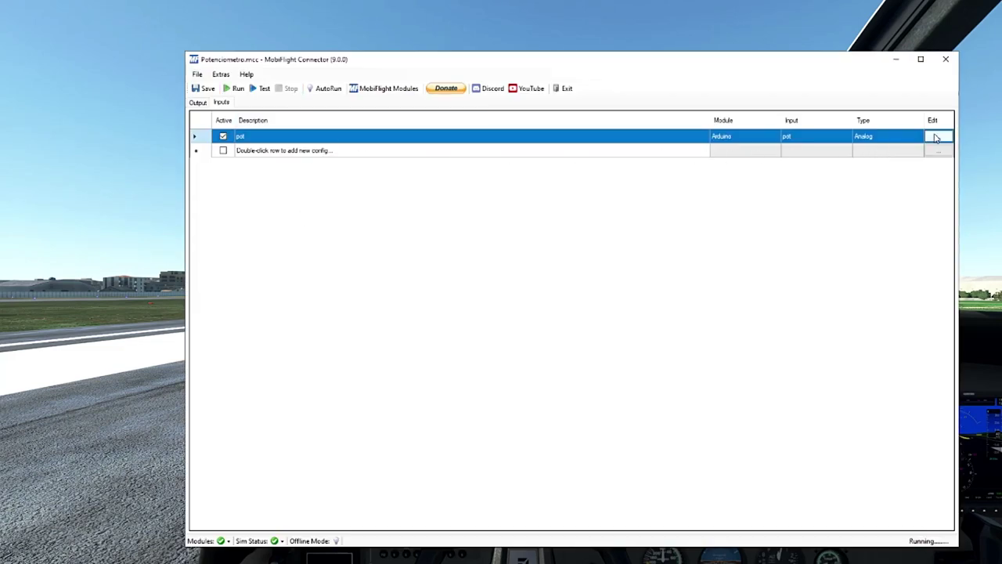
click(938, 137)
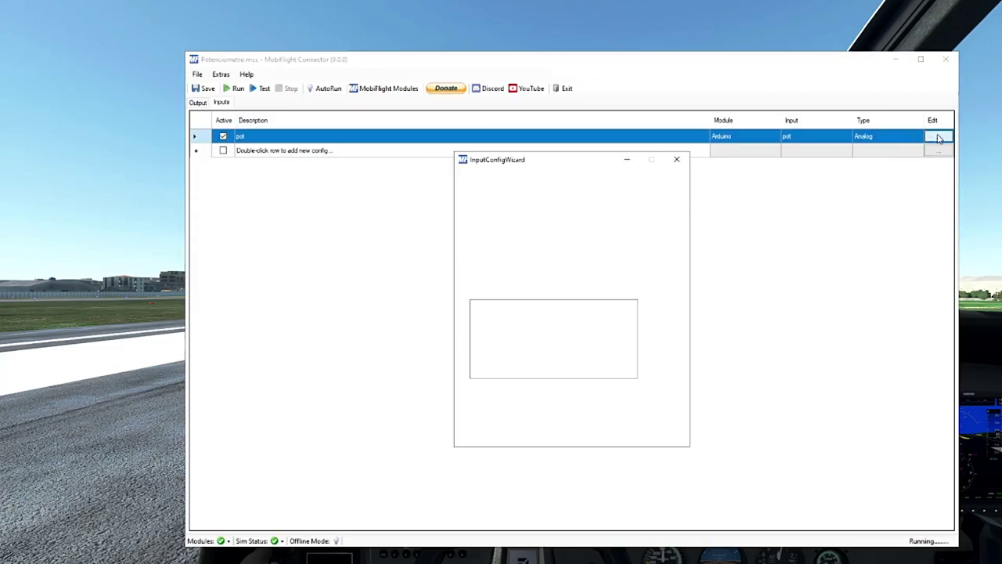
drag(523, 304, 545, 309)
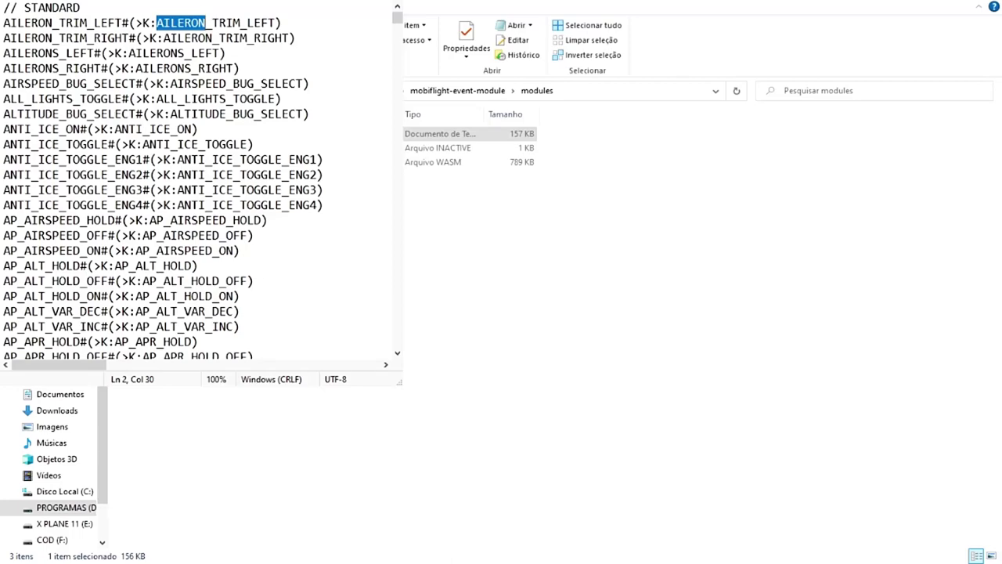
Go through the events file to the rudder entries and copy the word RUDDER from the RUDDER_LEFT event code.
click(356, 1)
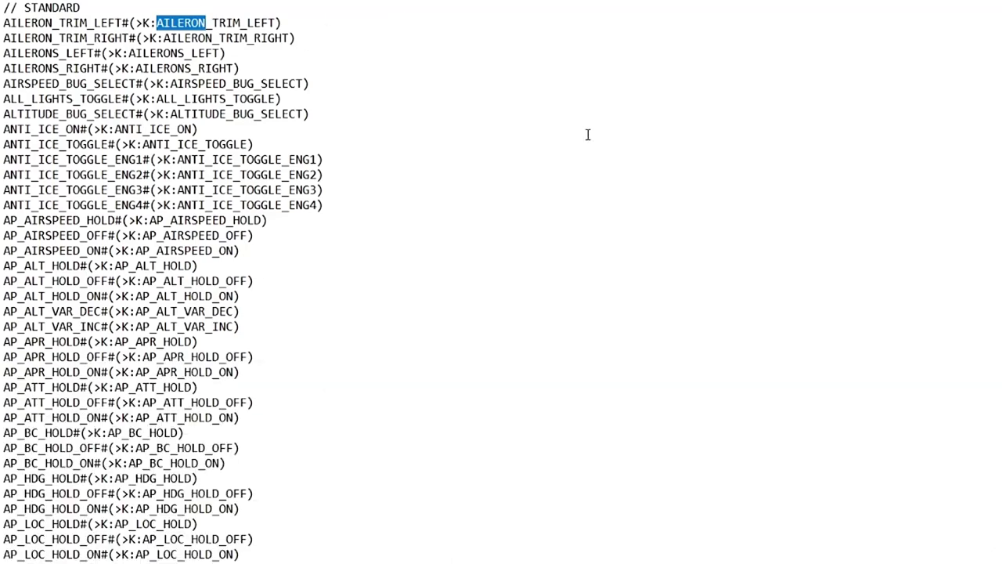
scroll(170, 109, down, 20)
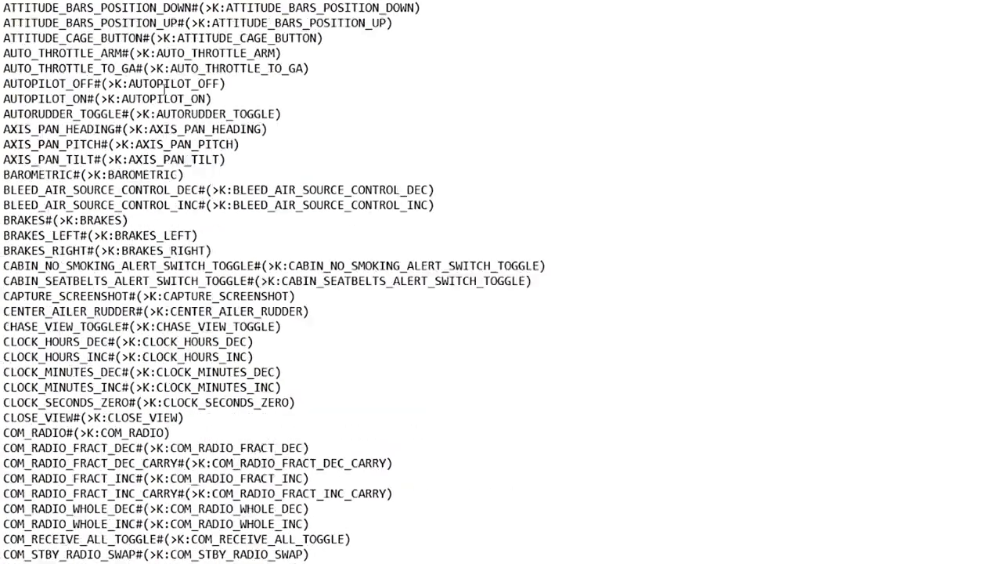
scroll(139, 7, down, 5)
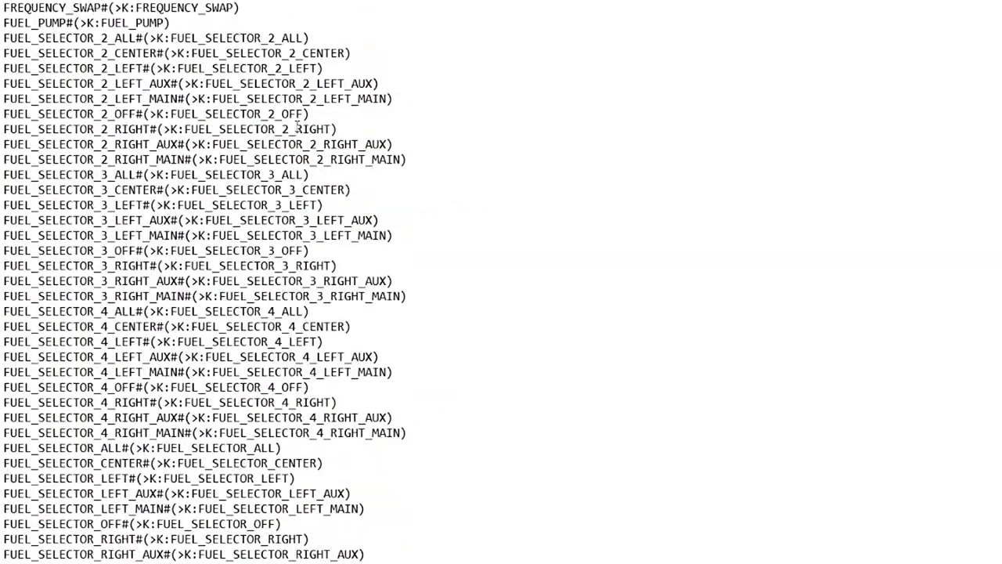
scroll(414, 72, down, 20)
scroll(414, 73, down, 20)
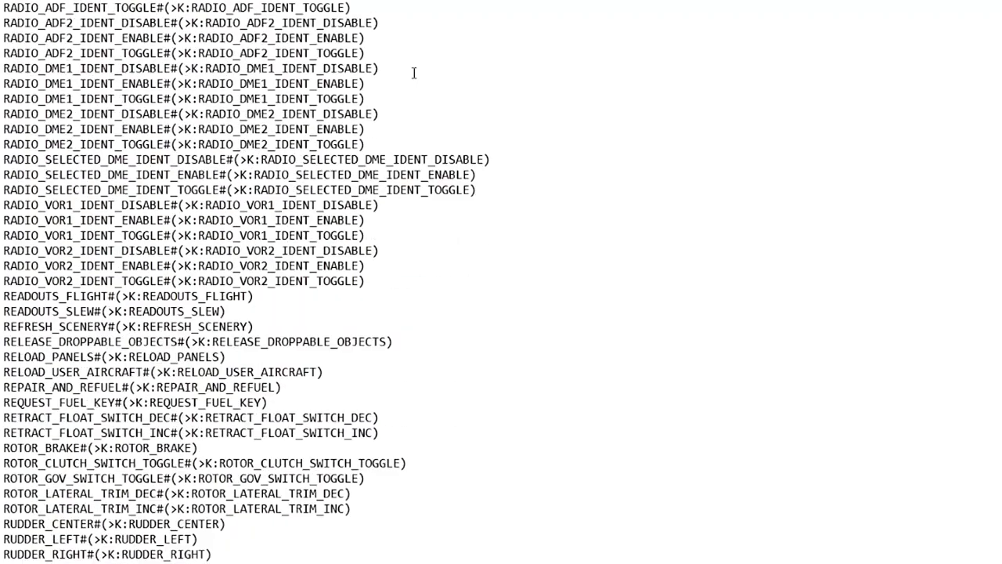
scroll(415, 73, down, 2)
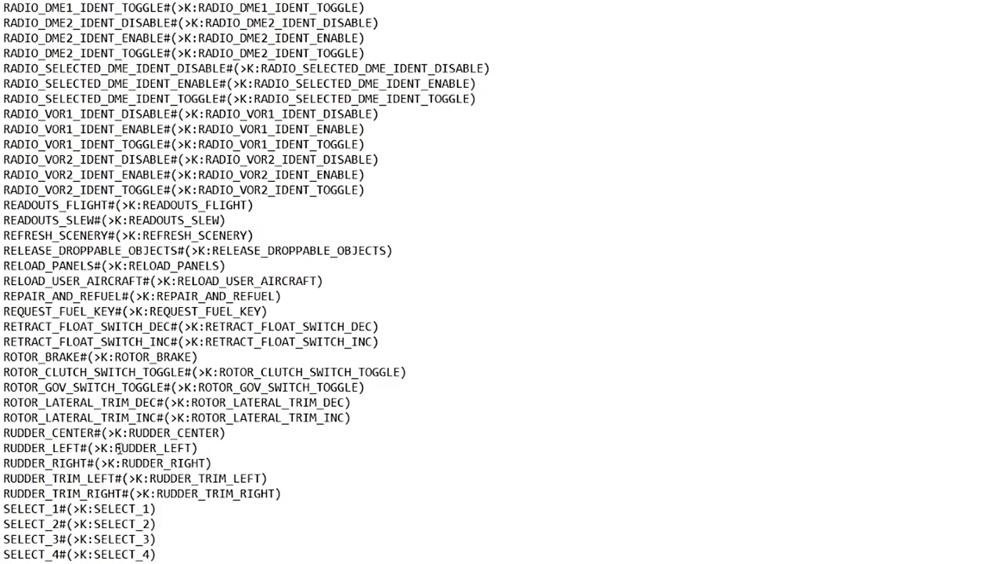
drag(115, 445, 156, 447)
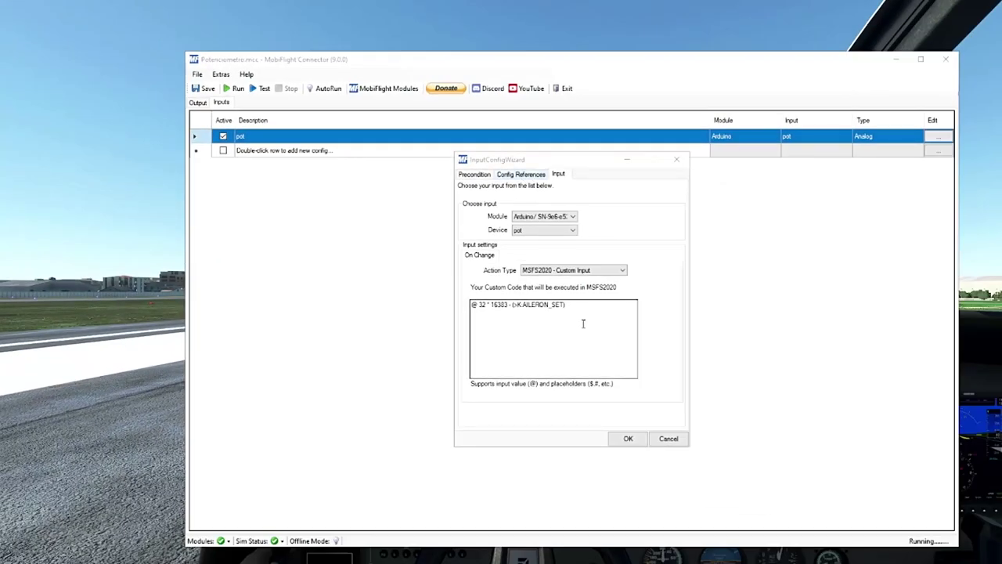
Replace AILERON with RUDDER in the pot input's custom code in MobiFlight Connector, accept the settings and run the configuration.
click(539, 307)
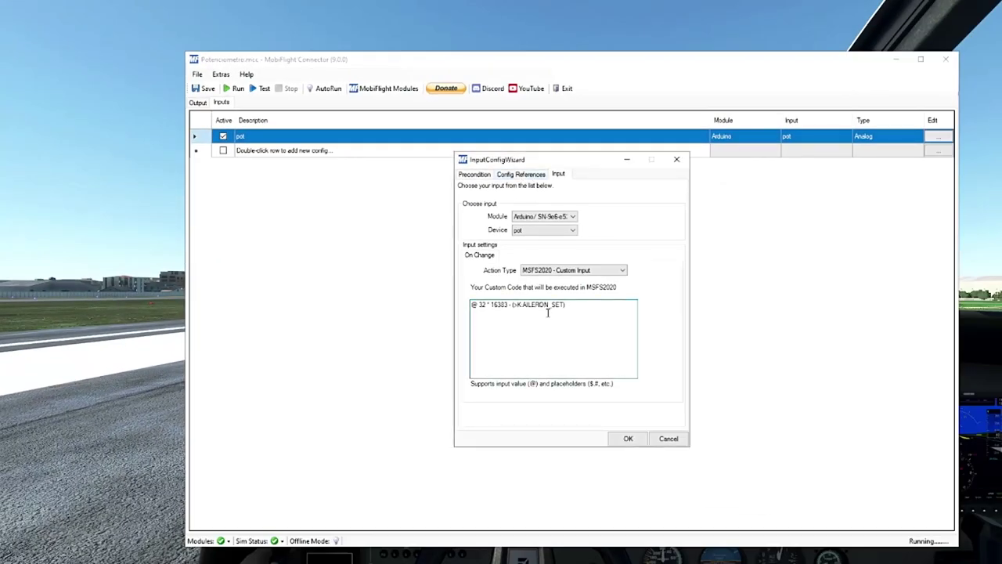
key(BackSpace)
key(BackSpace)
key(BackSpace)
key(BackSpace)
key(BackSpace)
key(BackSpace)
text(RUDDER)
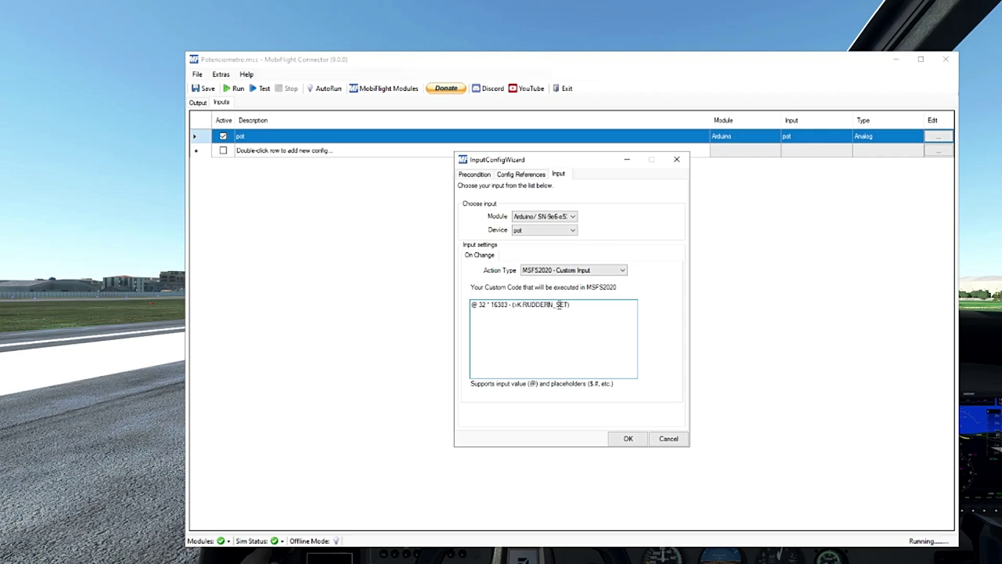
click(624, 439)
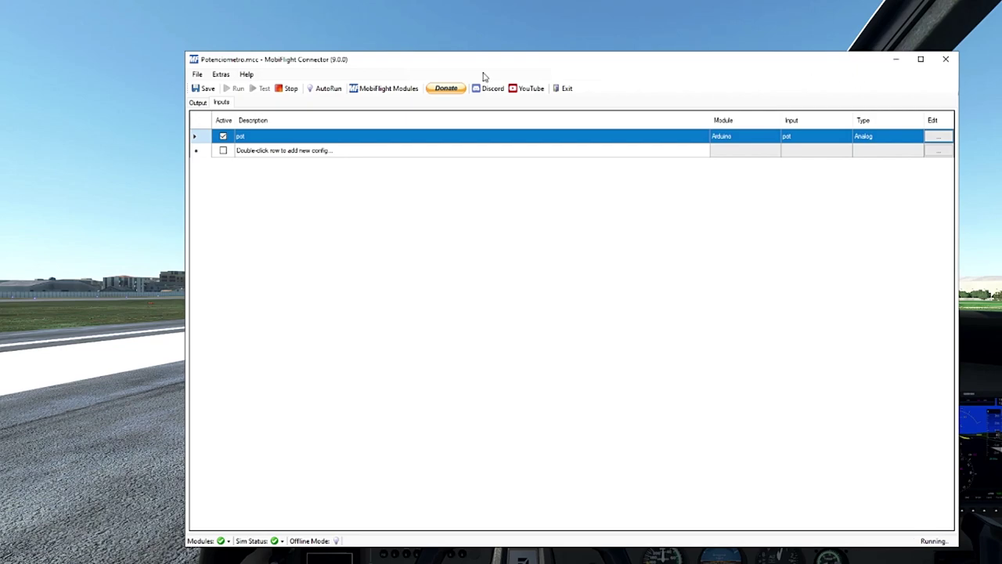
click(123, 162)
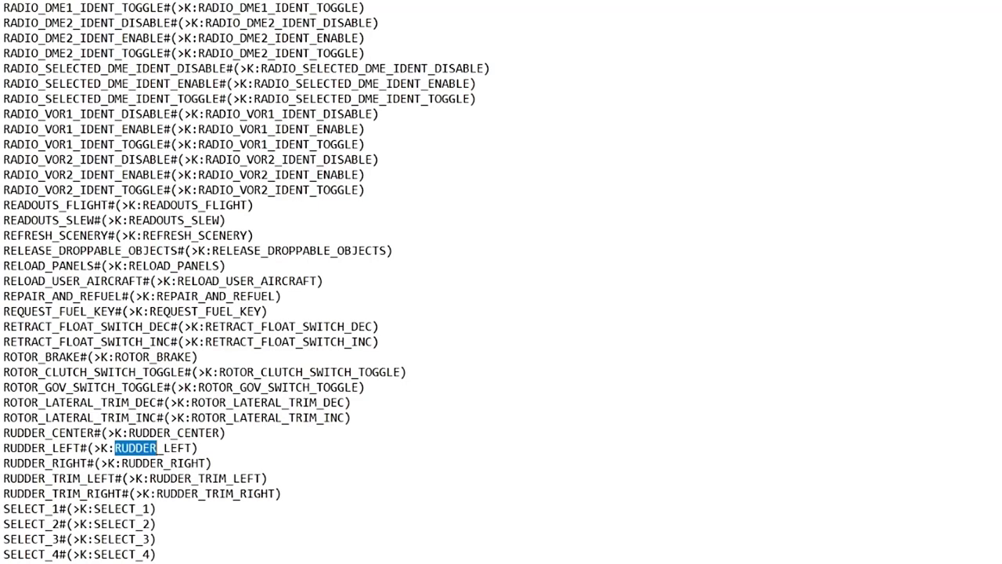
Find the mixture entries in the events file and copy the word MIXTURE from the MIXTURE_DECR event code.
click(861, 328)
scroll(861, 327, down, 20)
scroll(861, 329, up, 20)
drag(799, 90, 798, 157)
scroll(797, 326, up, 8)
scroll(797, 327, up, 20)
scroll(797, 326, up, 20)
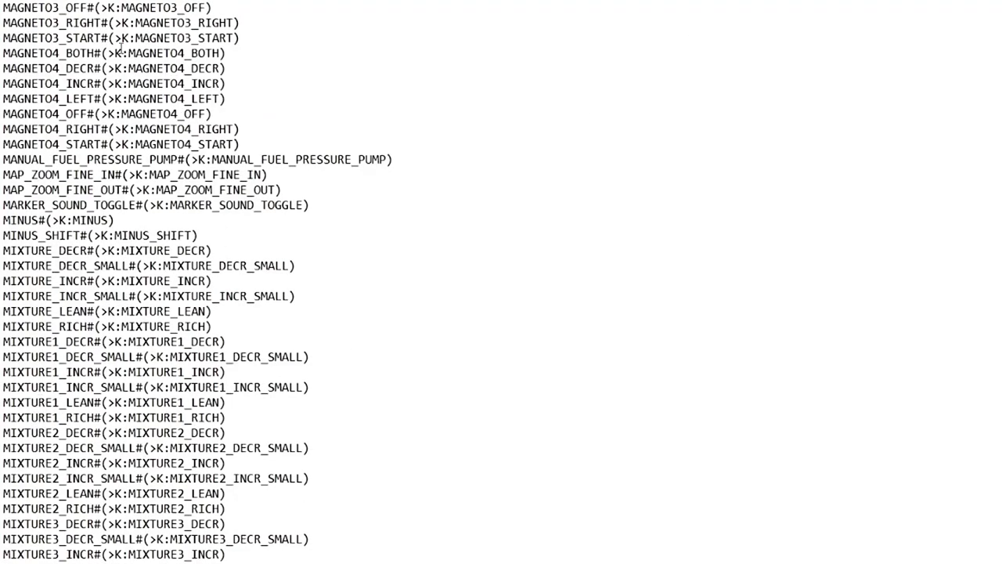
drag(122, 250, 170, 251)
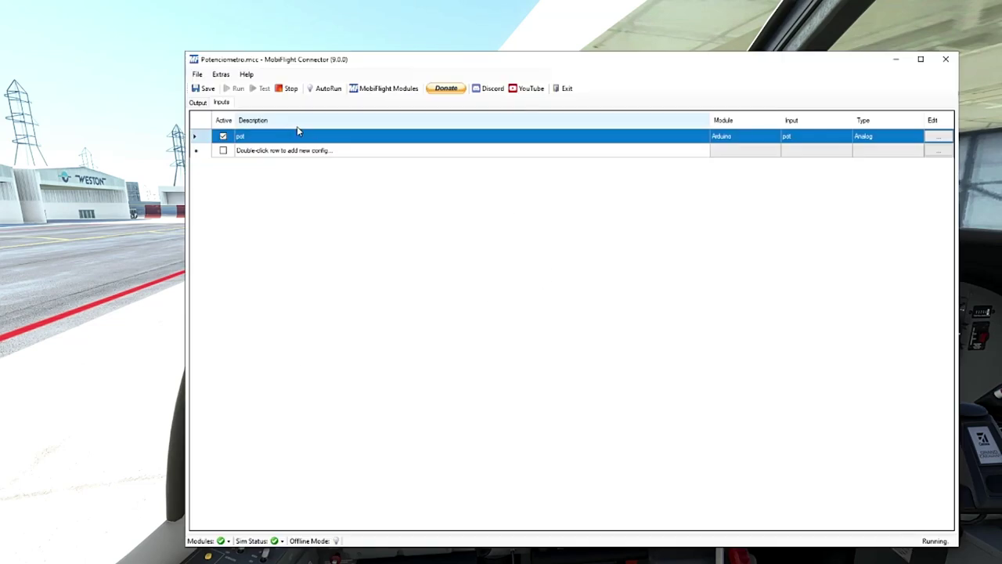
Stop the running configuration in MobiFlight Connector and replace RUDDER with MIXTURE in the pot input's custom code, accepting the settings.
click(287, 88)
click(939, 136)
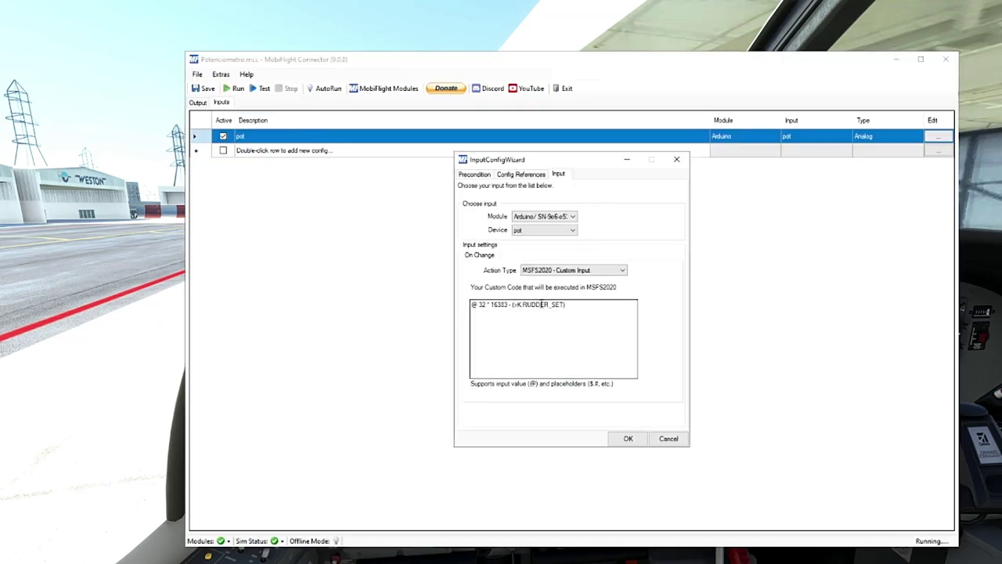
click(537, 305)
key(BackSpace)
key(BackSpace)
key(BackSpace)
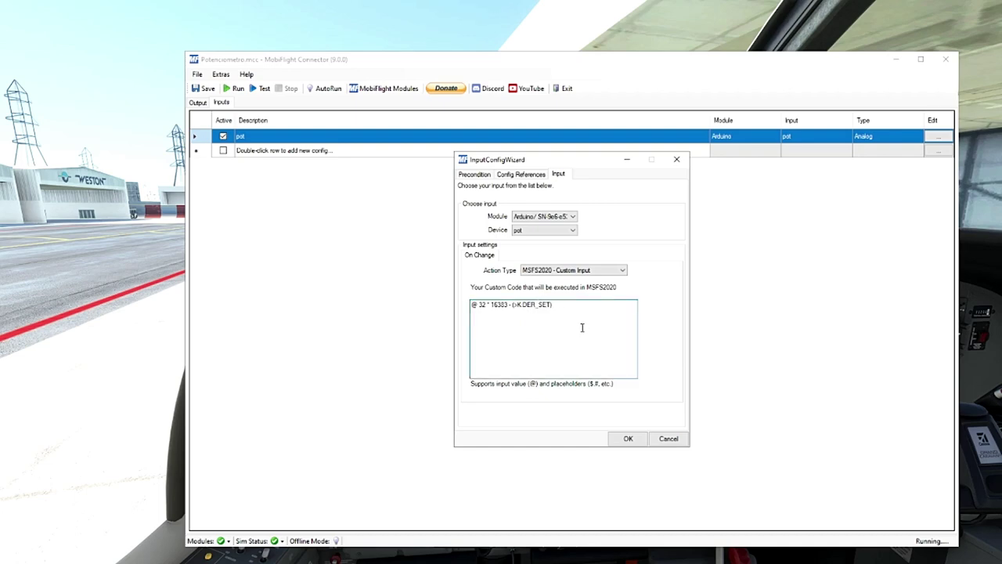
key(Right)
key(Right)
key(BackSpace)
key(Delete)
key(BackSpace)
text(MIXTURE)
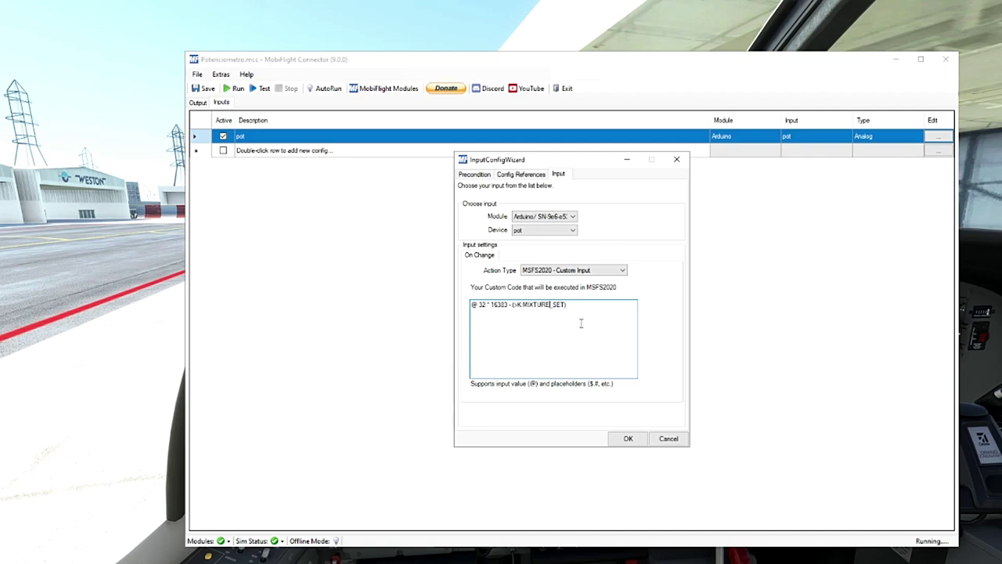
click(628, 438)
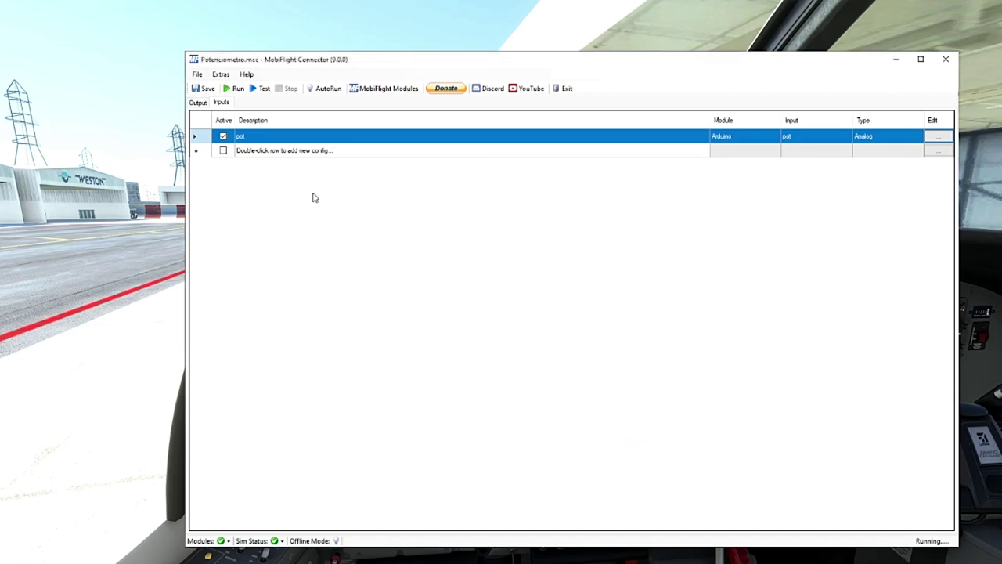
Run the configuration, minimize MobiFlight Connector and switch the simulator to a cockpit view that shows the lever quadrant.
click(236, 88)
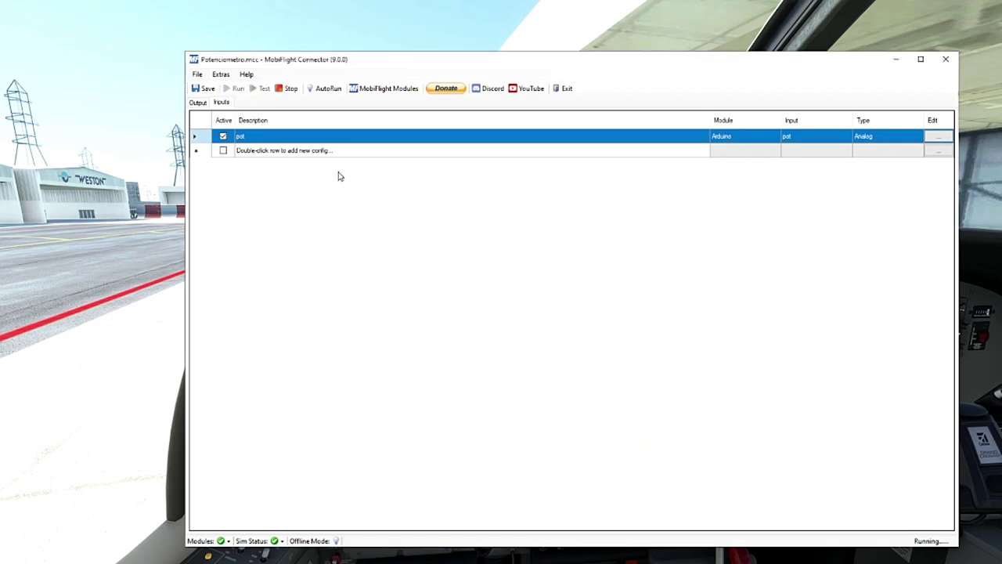
click(895, 59)
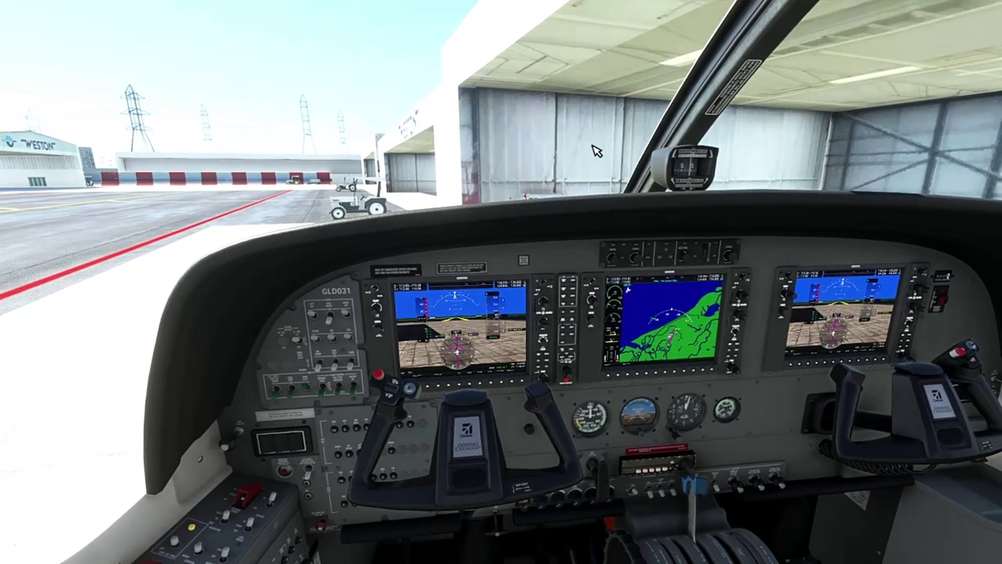
key(ctrl+space)
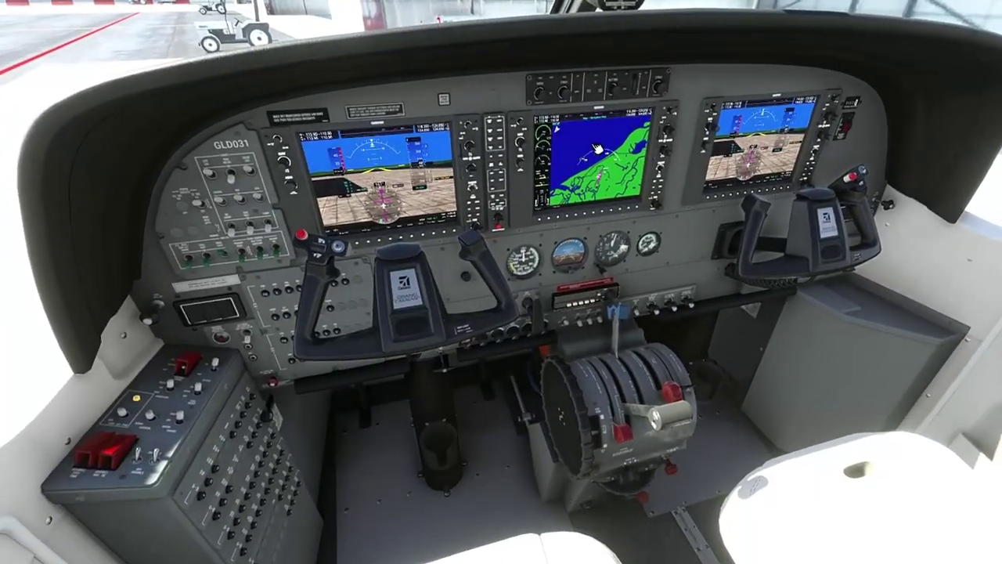